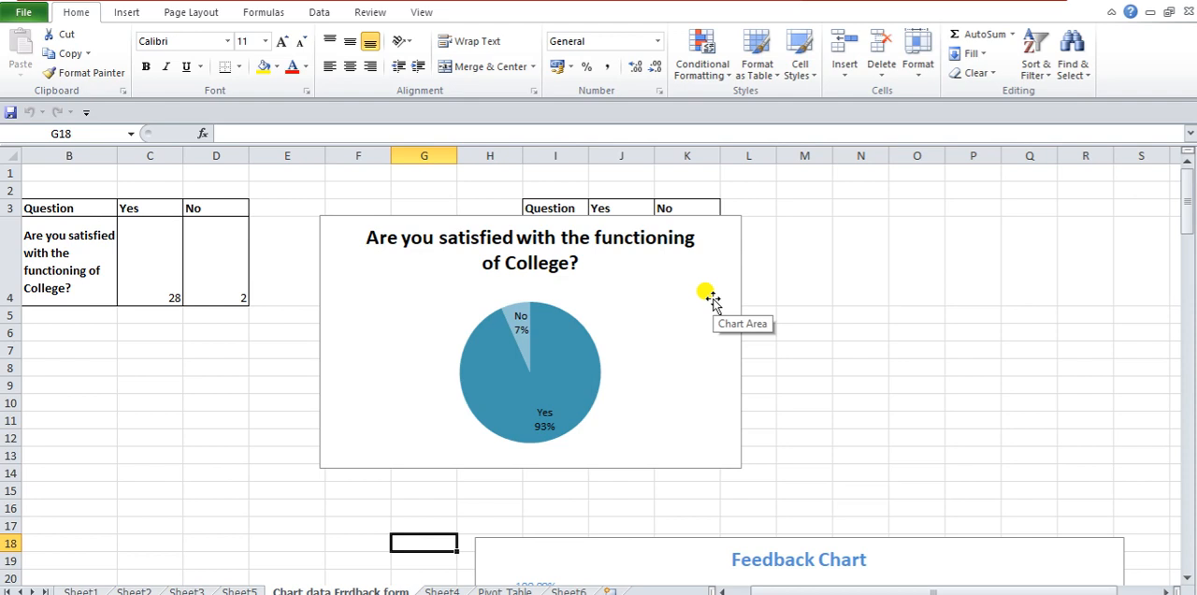
- Delete the college satisfaction pie chart, the Feedback Chart and the marksheet column chart from the sheet
{"action": "left_click", "coordinate": [711, 300]}
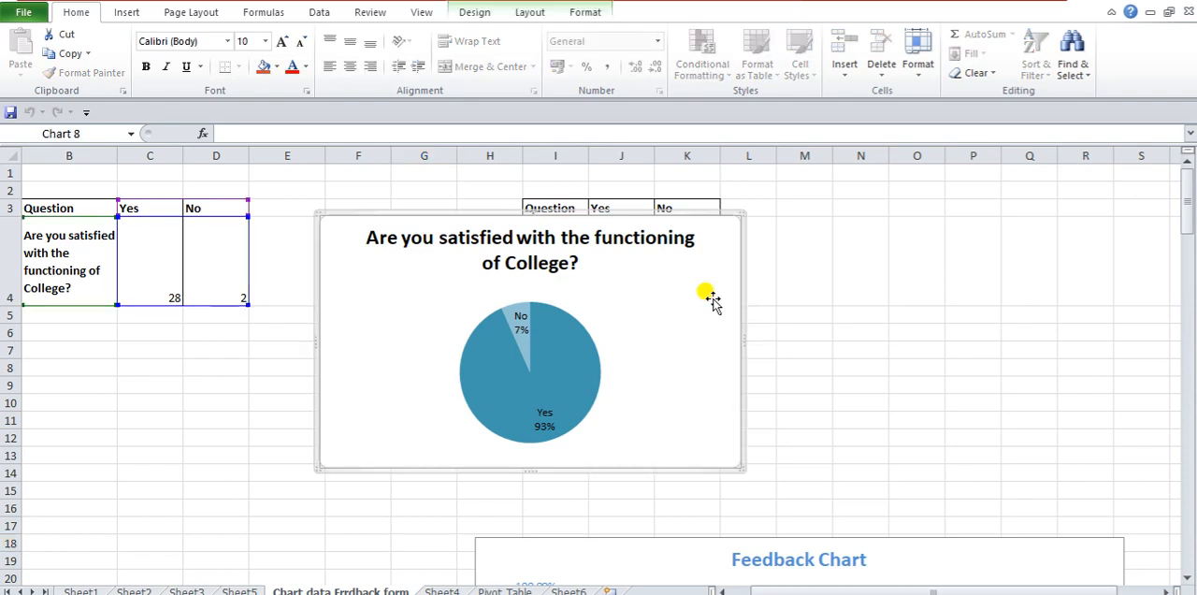
{"action": "key", "text": "Delete"}
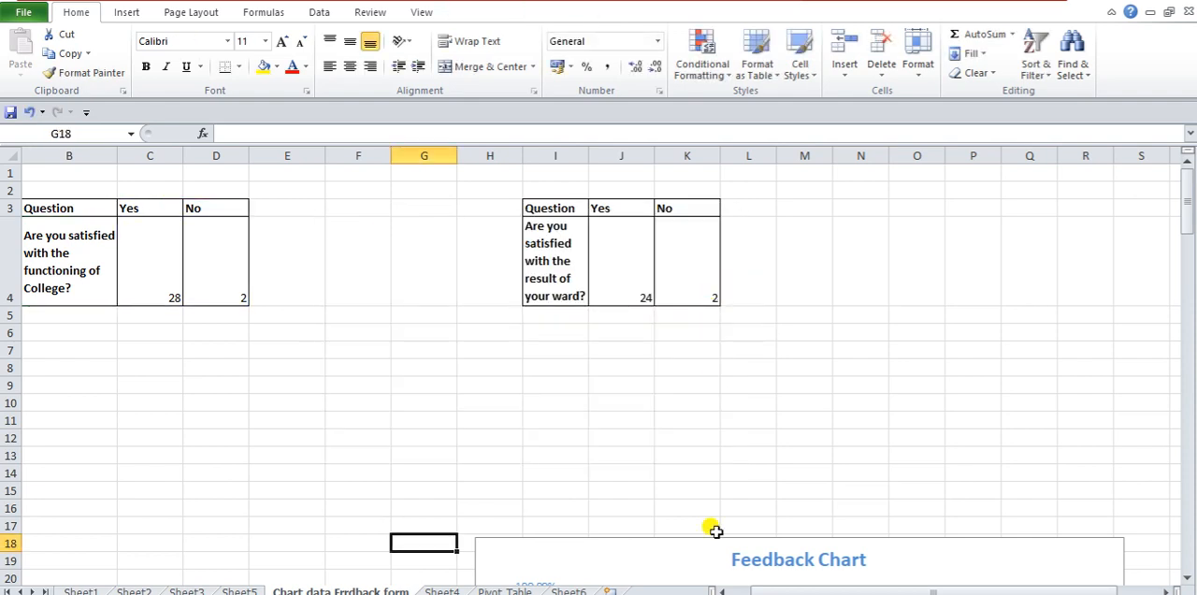
{"action": "left_click", "coordinate": [676, 544]}
{"action": "key", "text": "Delete"}
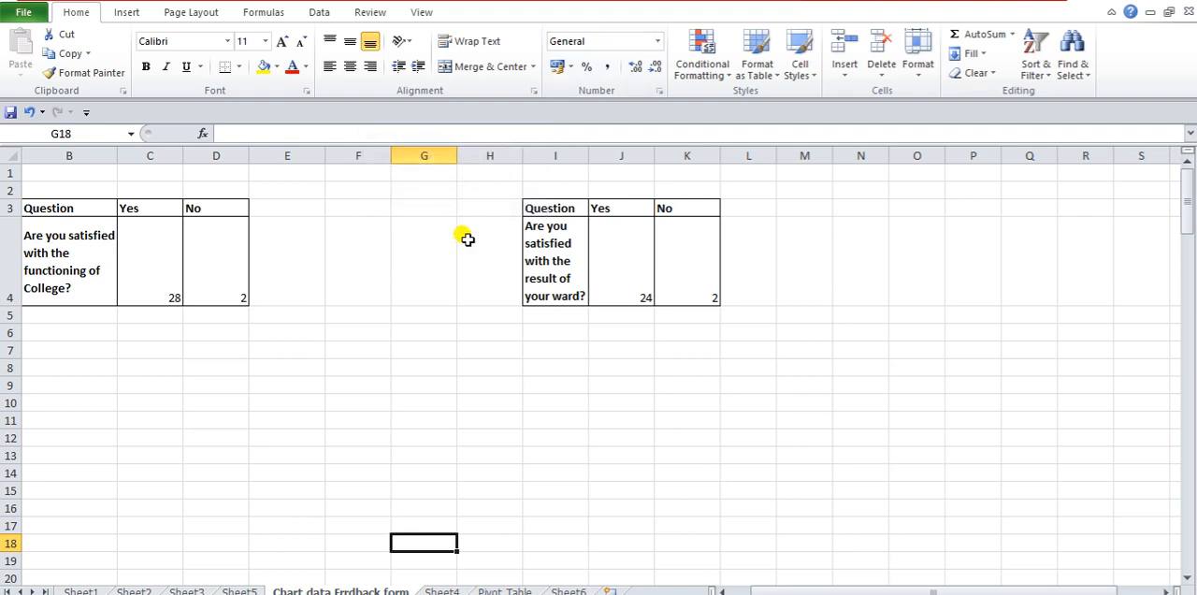
{"action": "scroll", "coordinate": [870, 462], "scroll_direction": "down", "scroll_amount": 9}
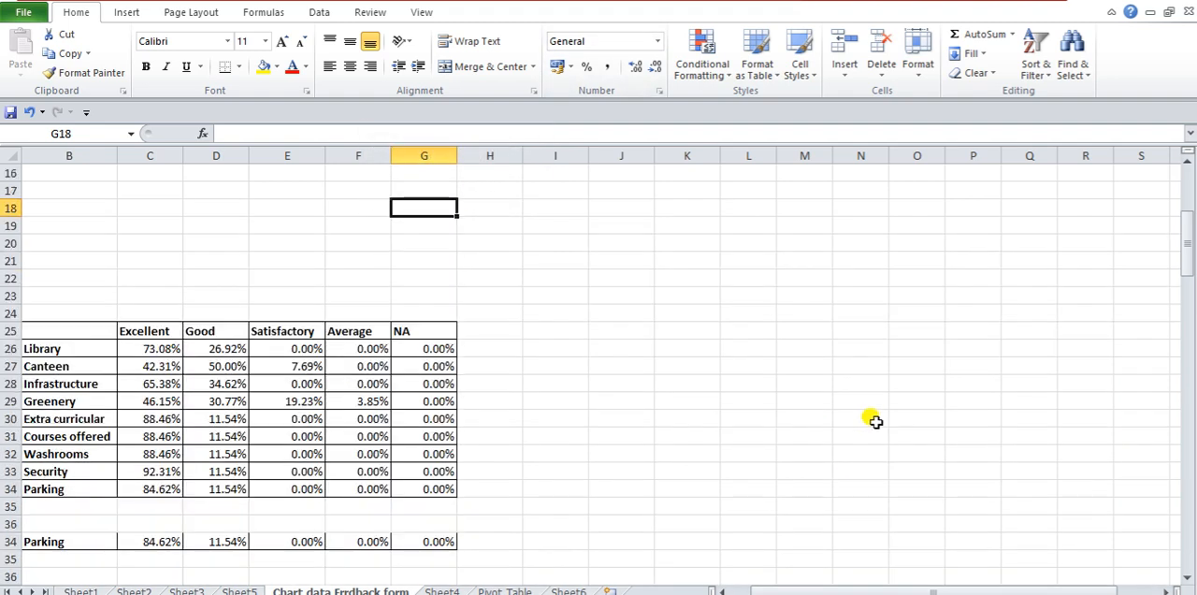
{"action": "left_click", "coordinate": [894, 378]}
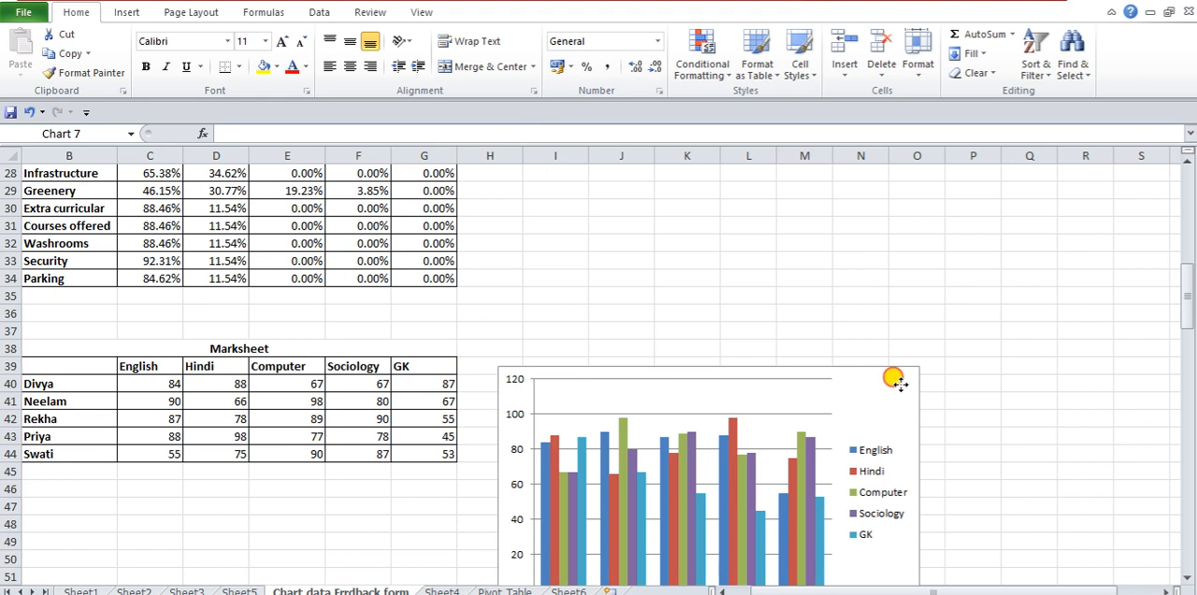
{"action": "key", "text": "Delete"}
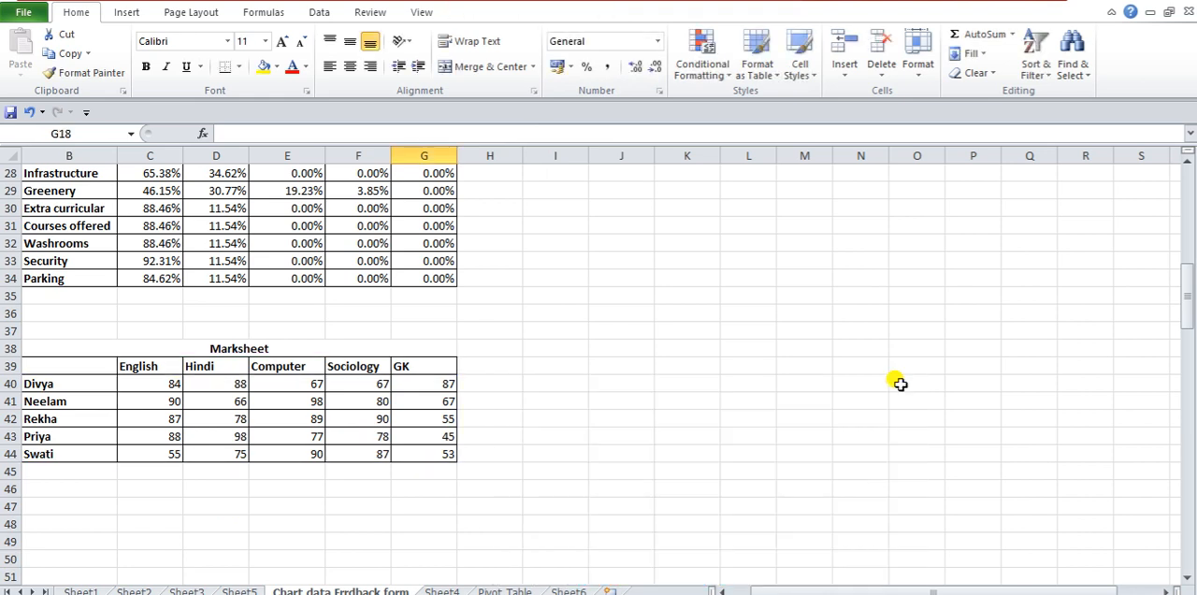
{"action": "scroll", "coordinate": [898, 383], "scroll_direction": "up", "scroll_amount": 3}
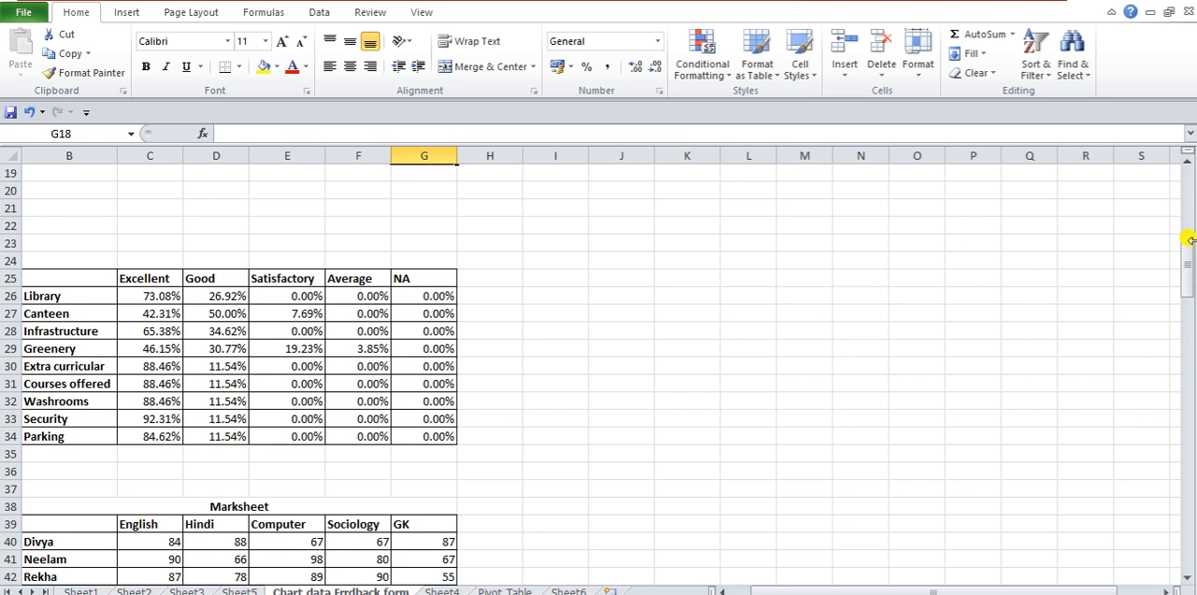
{"action": "left_click_drag", "start_coordinate": [41, 276], "coordinate": [404, 438]}
{"action": "key", "text": "ctrl+b"}
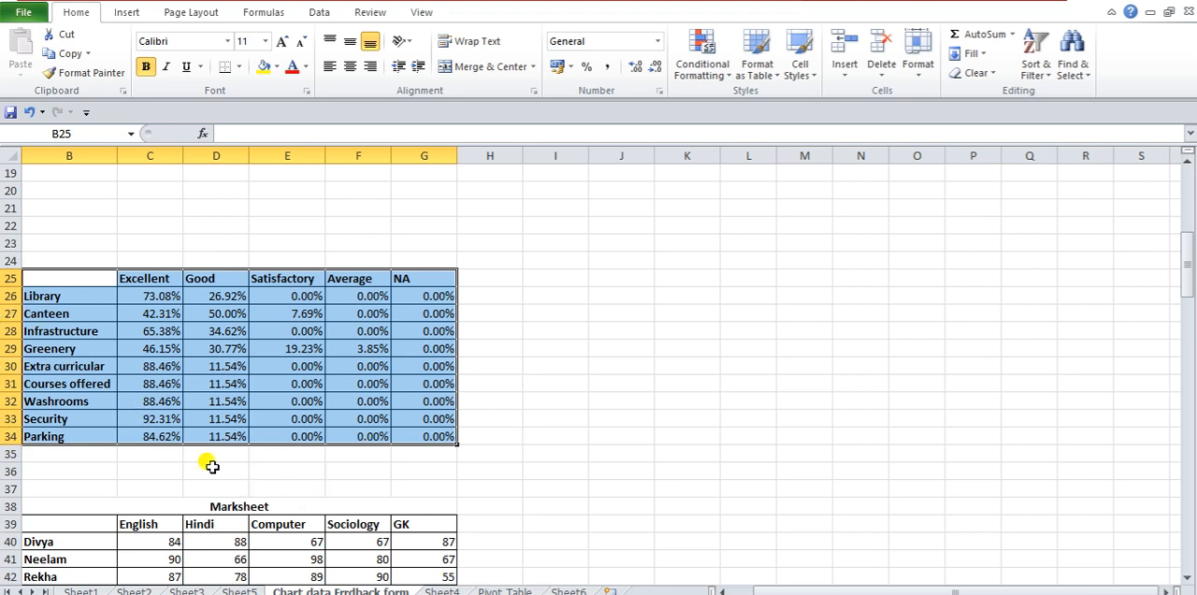
{"action": "scroll", "coordinate": [295, 411], "scroll_direction": "down", "scroll_amount": 1}
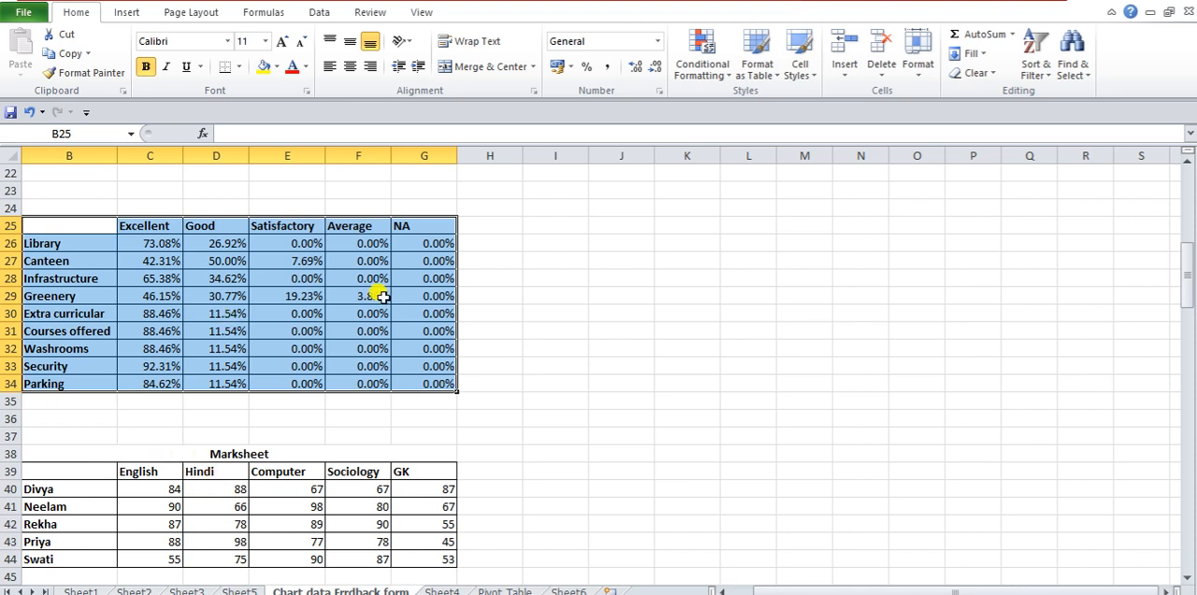
{"action": "left_click", "coordinate": [606, 346]}
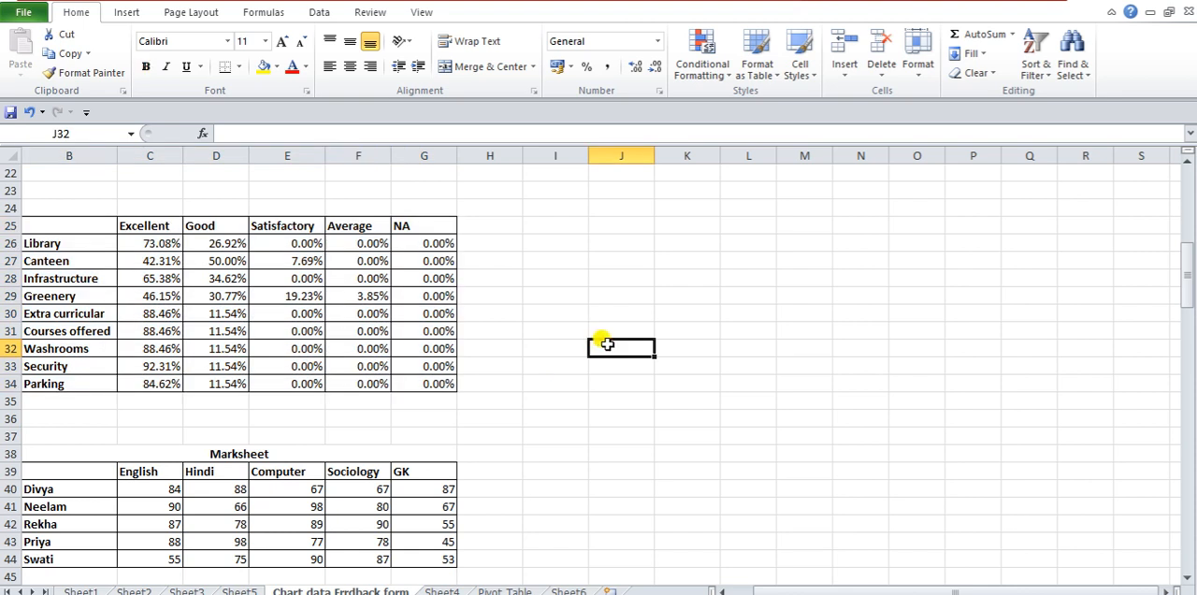
- Insert a 2-D clustered column chart from the Marksheet table, range B39:G44
{"action": "scroll", "coordinate": [281, 440], "scroll_direction": "down", "scroll_amount": 4}
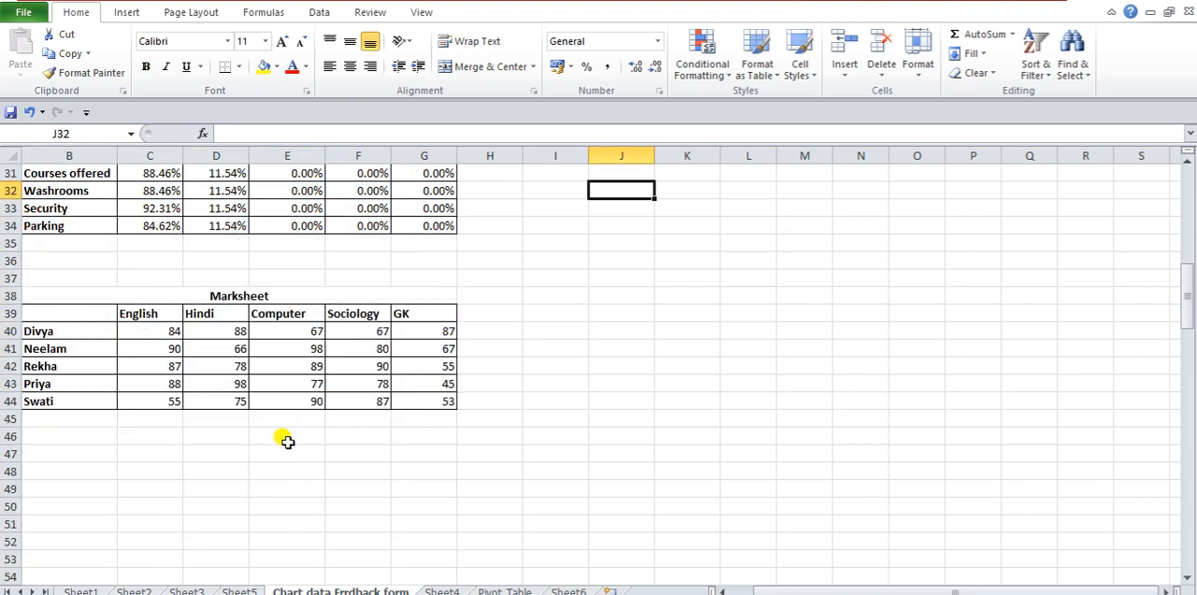
{"action": "left_click", "coordinate": [220, 283]}
{"action": "left_click_drag", "start_coordinate": [60, 258], "coordinate": [421, 344]}
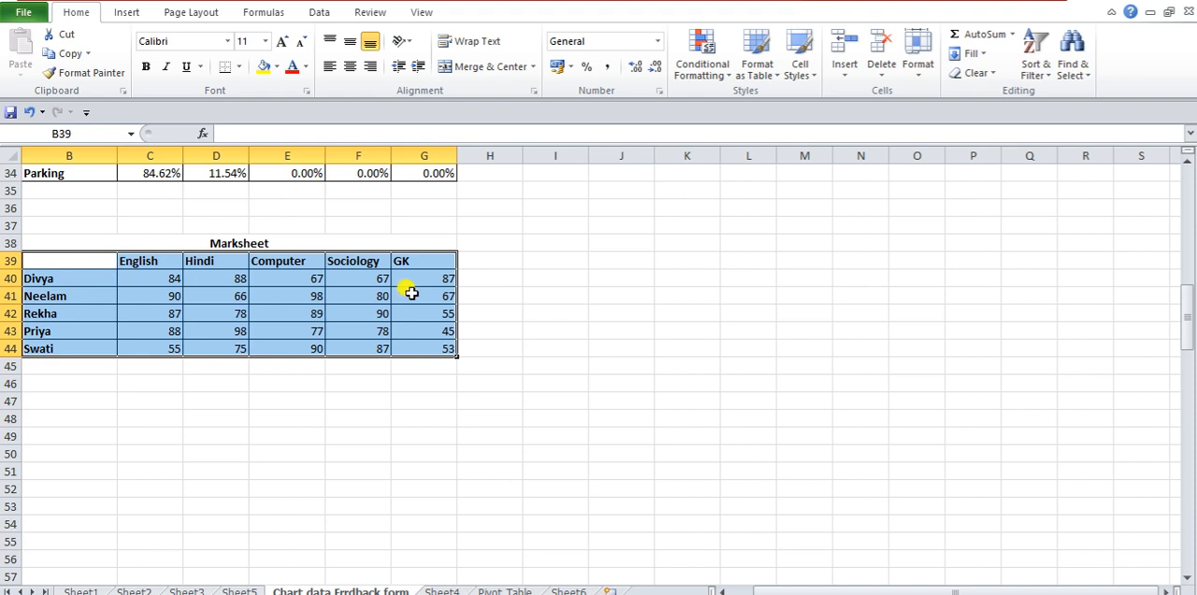
{"action": "left_click", "coordinate": [125, 14]}
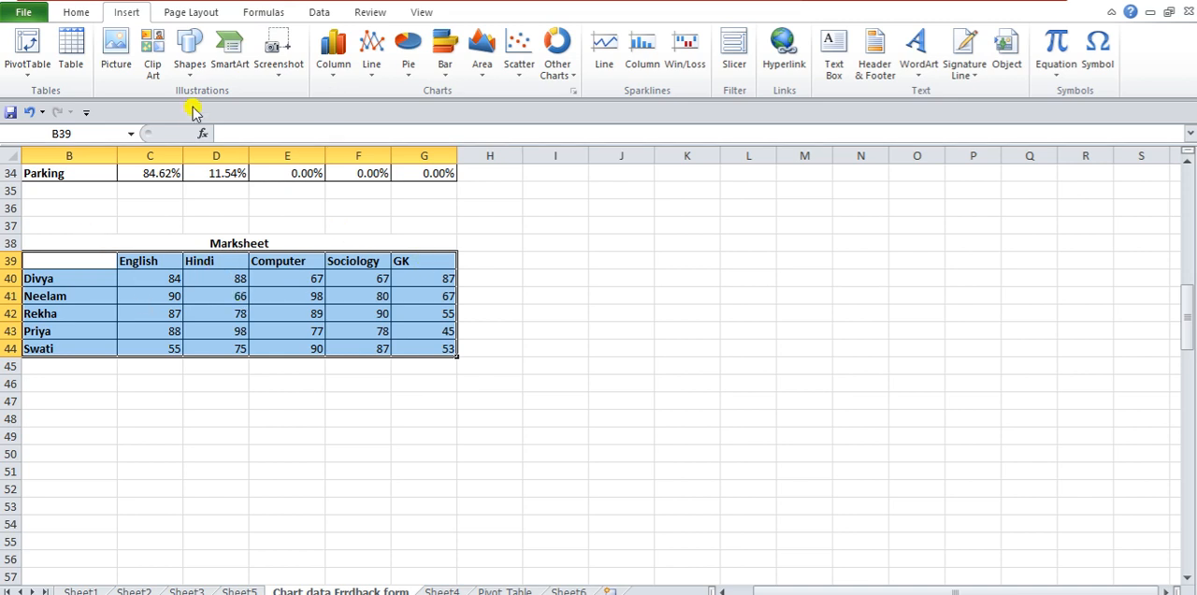
{"action": "left_click", "coordinate": [344, 71]}
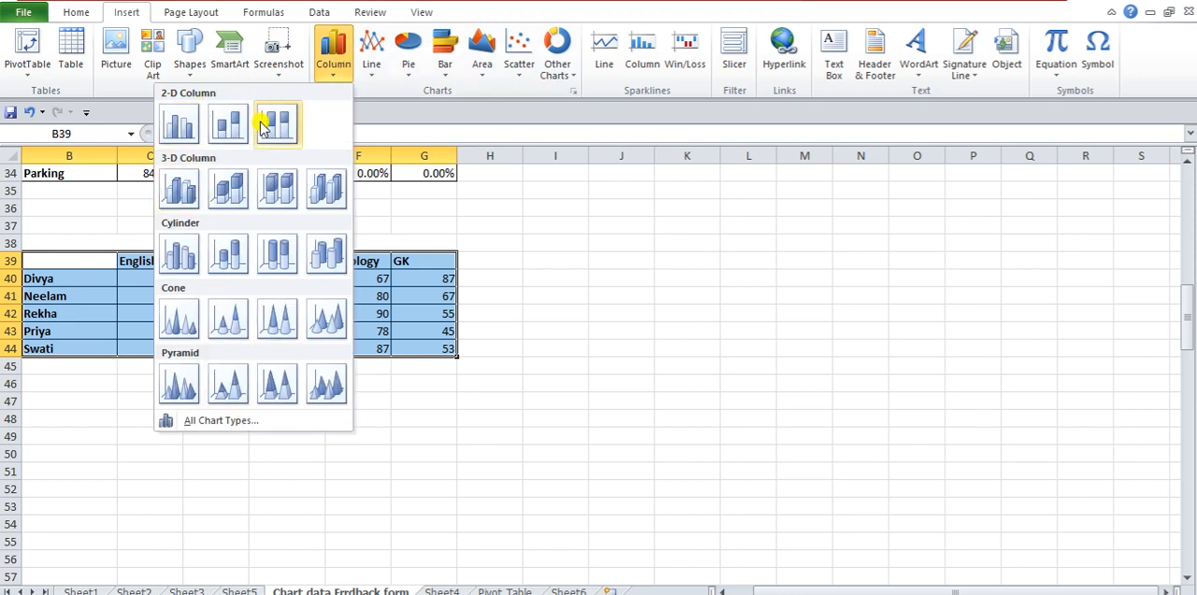
{"action": "left_click", "coordinate": [190, 129]}
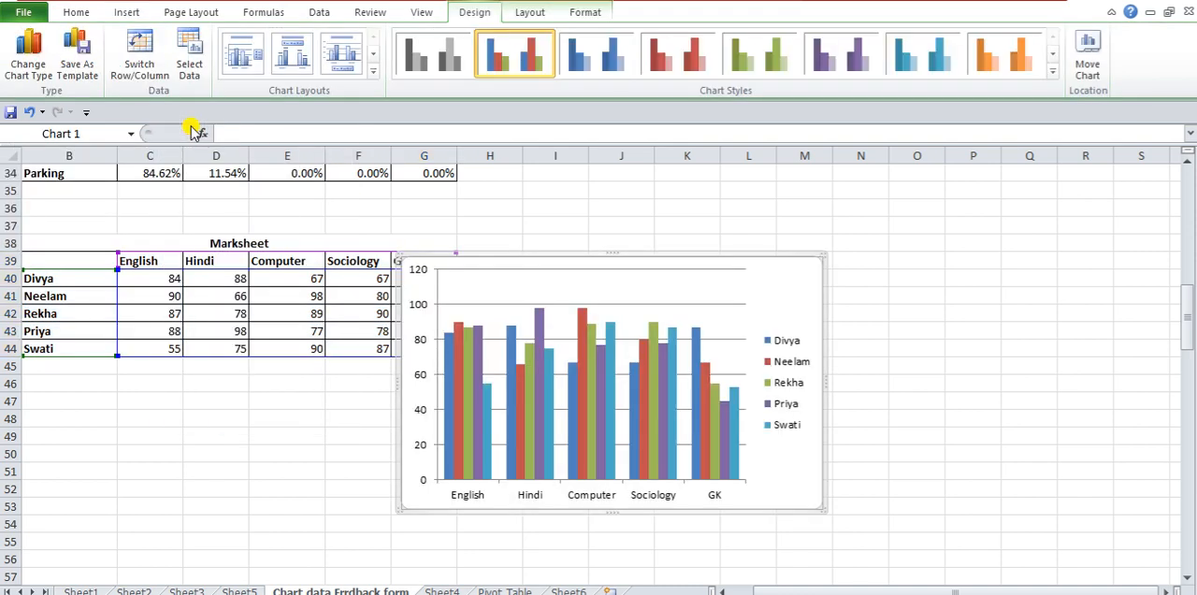
- Move the column chart beside the Marksheet table and enlarge it to span about columns H to S, rows 37 to 56
{"action": "left_click_drag", "start_coordinate": [773, 272], "coordinate": [885, 272]}
{"action": "left_click_drag", "start_coordinate": [506, 507], "coordinate": [459, 556]}
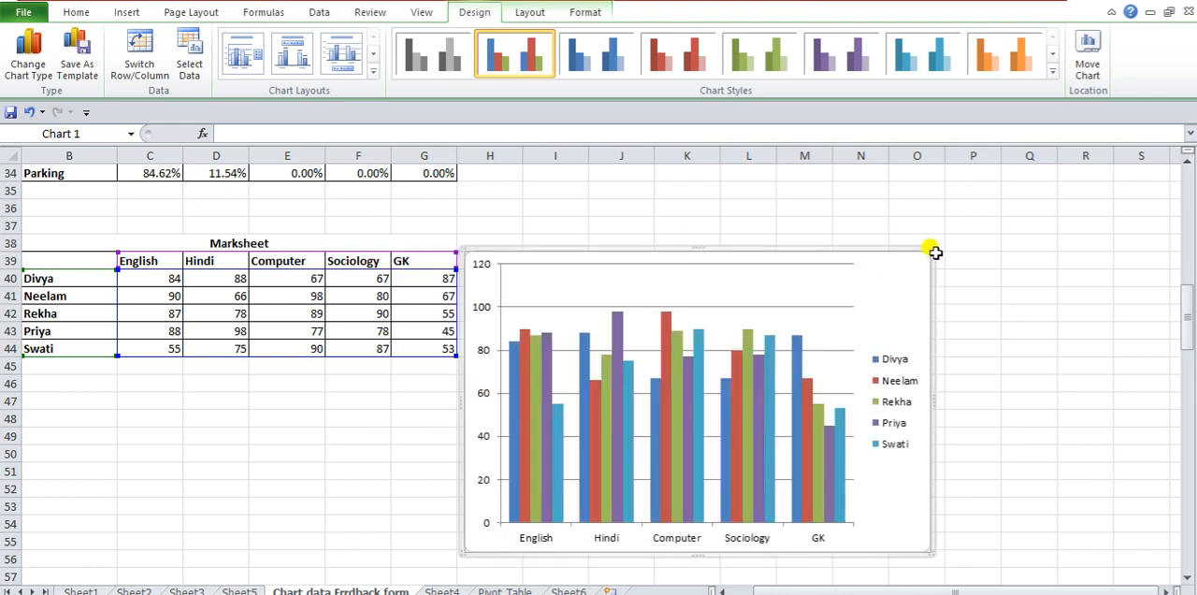
{"action": "left_click_drag", "start_coordinate": [932, 246], "coordinate": [1156, 226]}
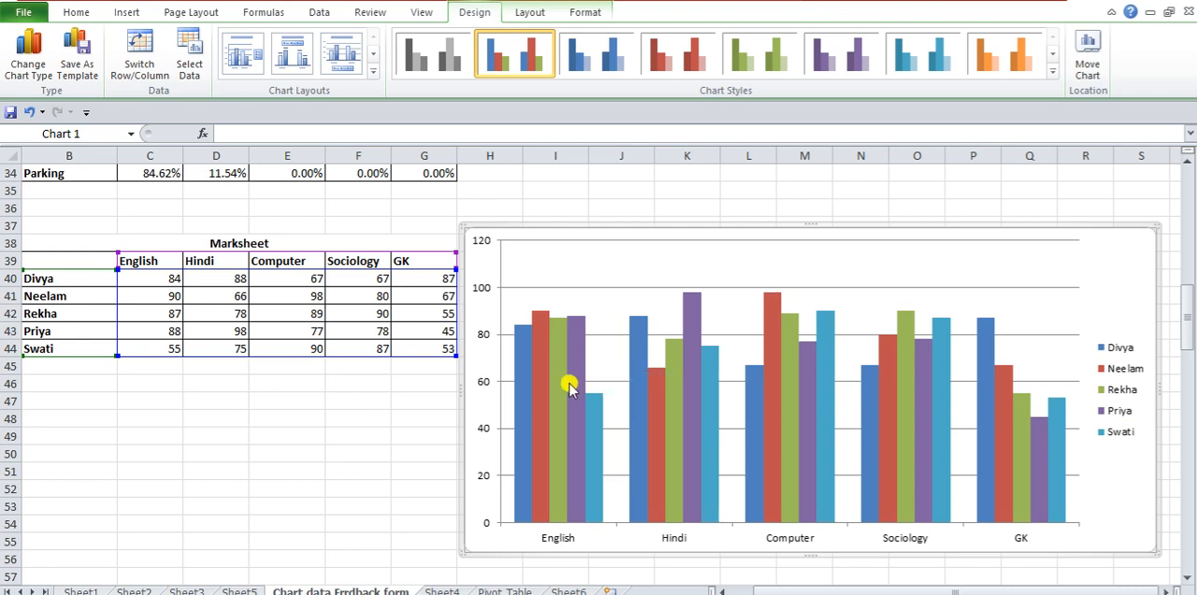
{"action": "mouse_move", "coordinate": [574, 395]}
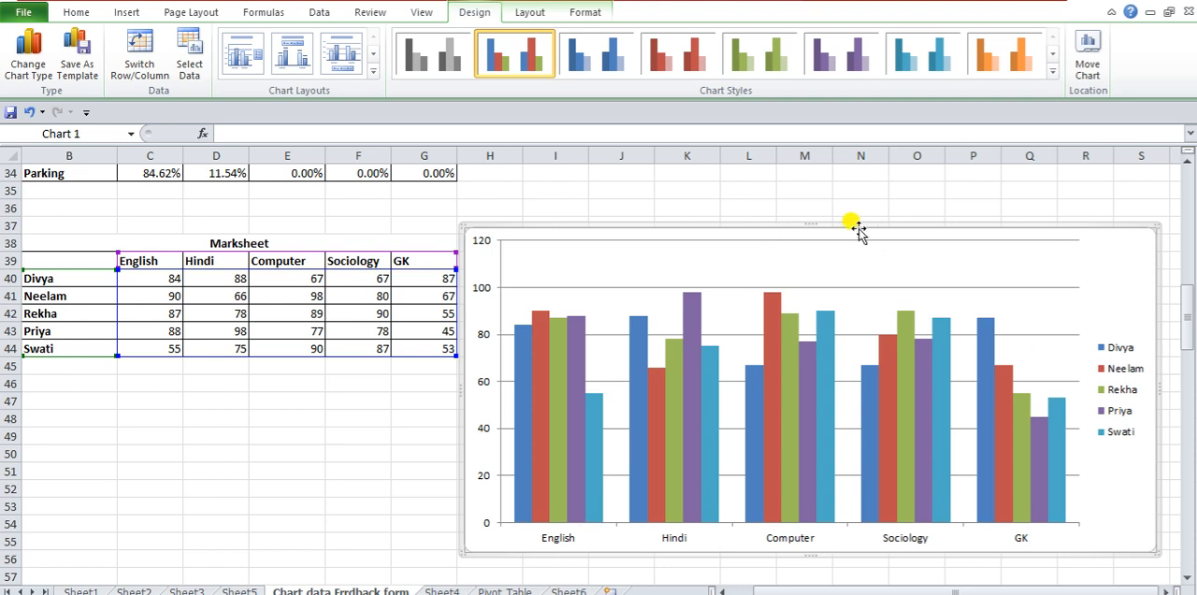
- Reposition the chart directly below the Marksheet table, starting in column B at about row 45
{"action": "left_click_drag", "start_coordinate": [848, 228], "coordinate": [852, 162]}
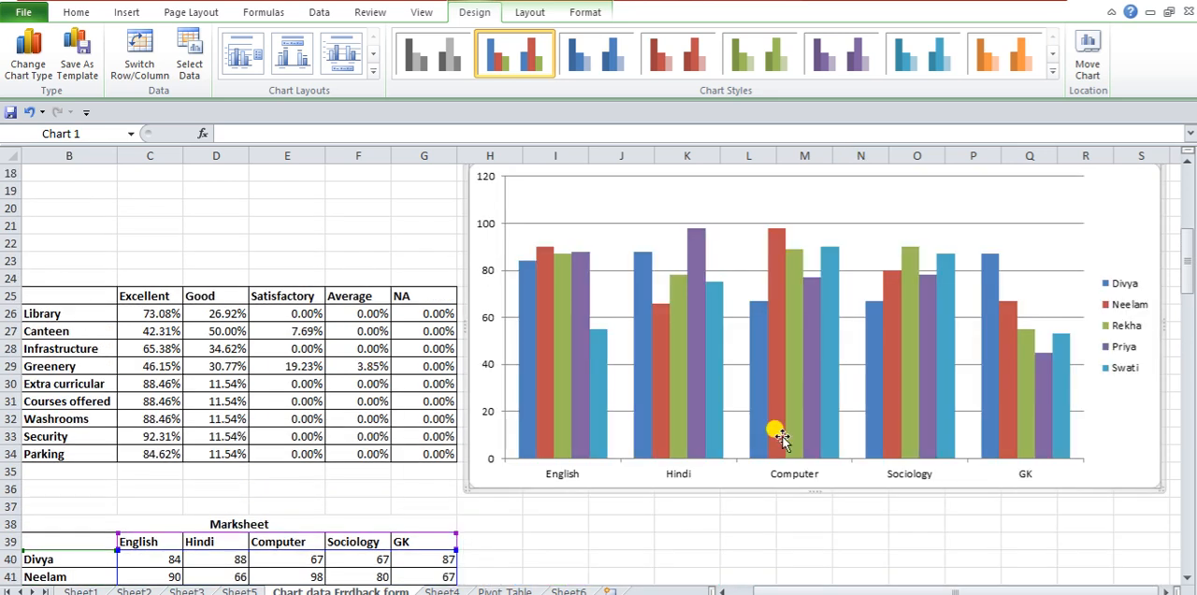
{"action": "scroll", "coordinate": [795, 431], "scroll_direction": "down", "scroll_amount": 2}
{"action": "left_click_drag", "start_coordinate": [486, 241], "coordinate": [47, 522]}
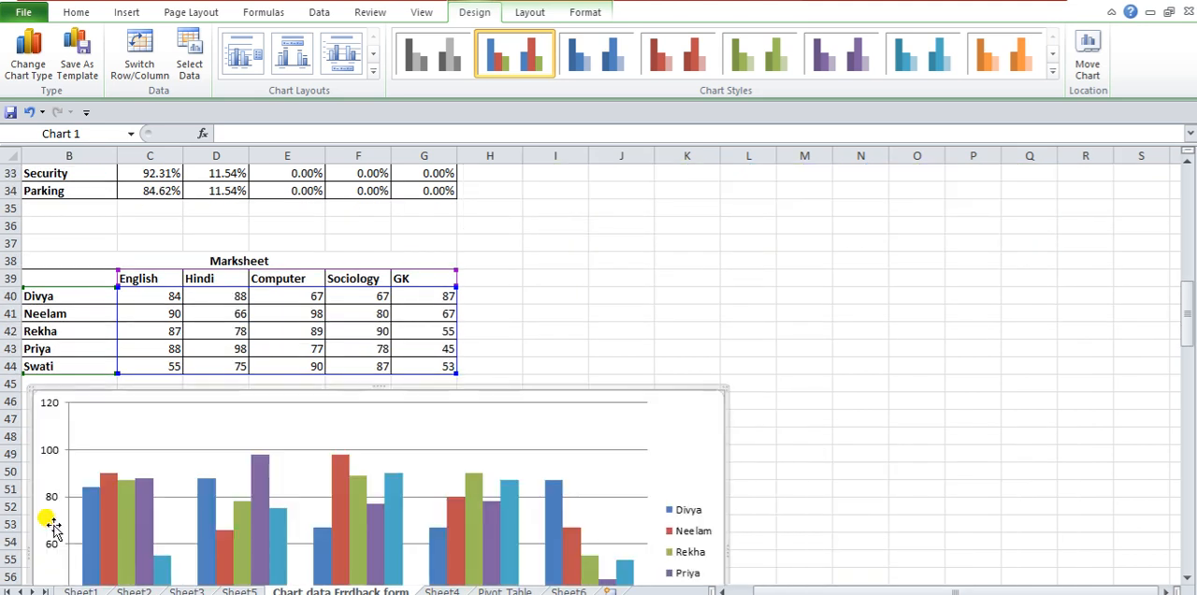
{"action": "scroll", "coordinate": [949, 203], "scroll_direction": "down", "scroll_amount": 1}
{"action": "scroll", "coordinate": [955, 373], "scroll_direction": "down", "scroll_amount": 1}
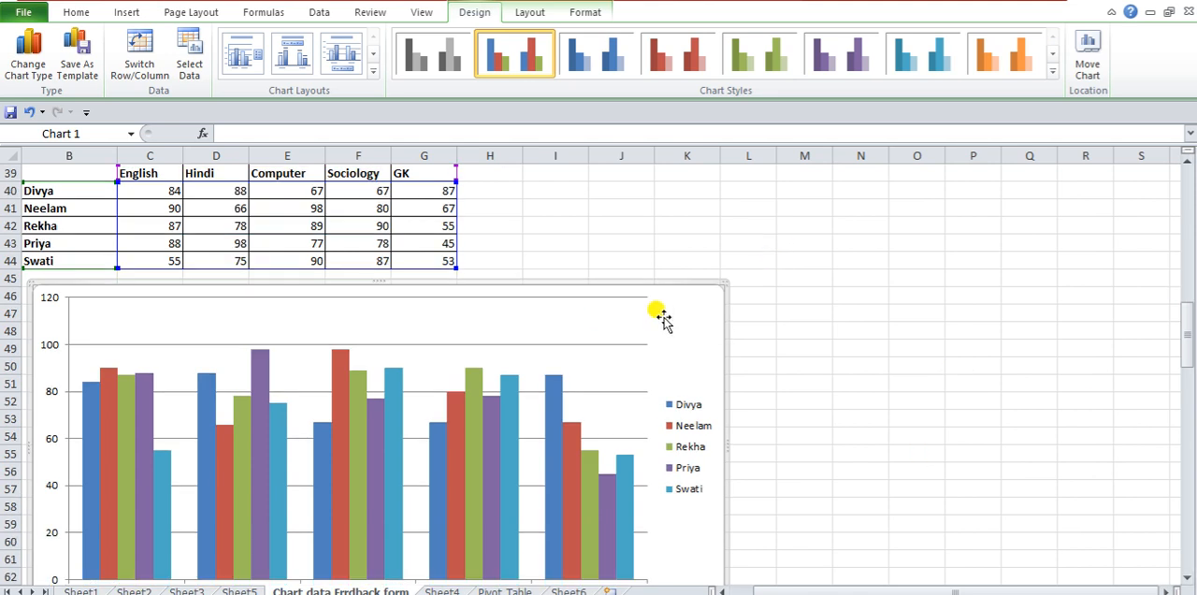
{"action": "scroll", "coordinate": [911, 301], "scroll_direction": "down", "scroll_amount": 2}
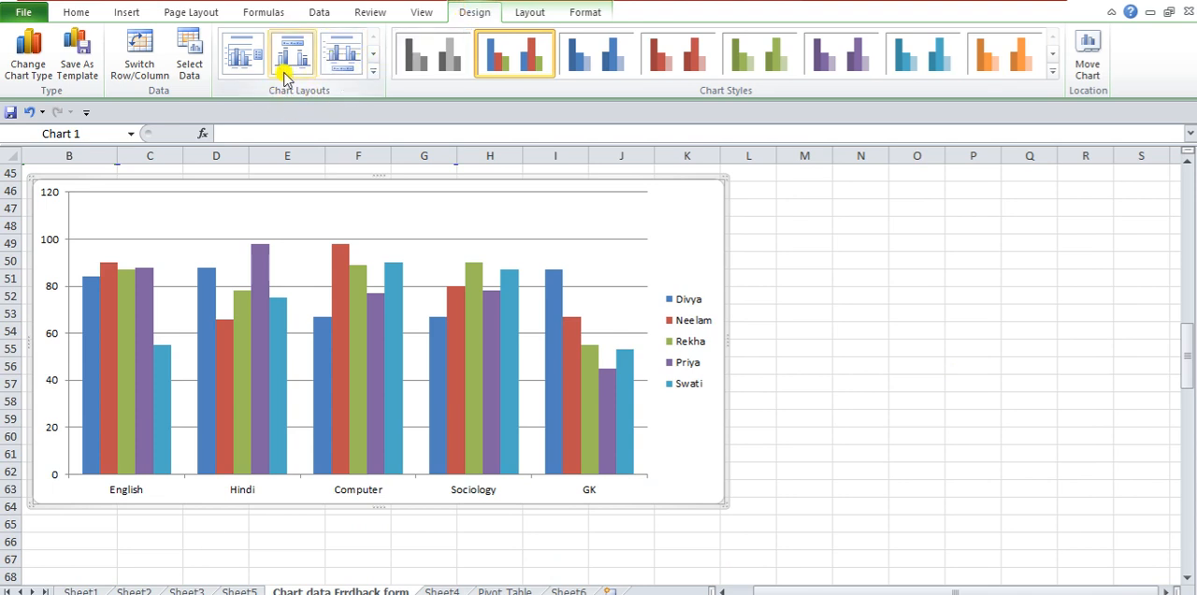
- Try the bottom-legend and data-label chart layouts, and apply the layout with a title above and the legend beside the plot
{"action": "left_click", "coordinate": [342, 58]}
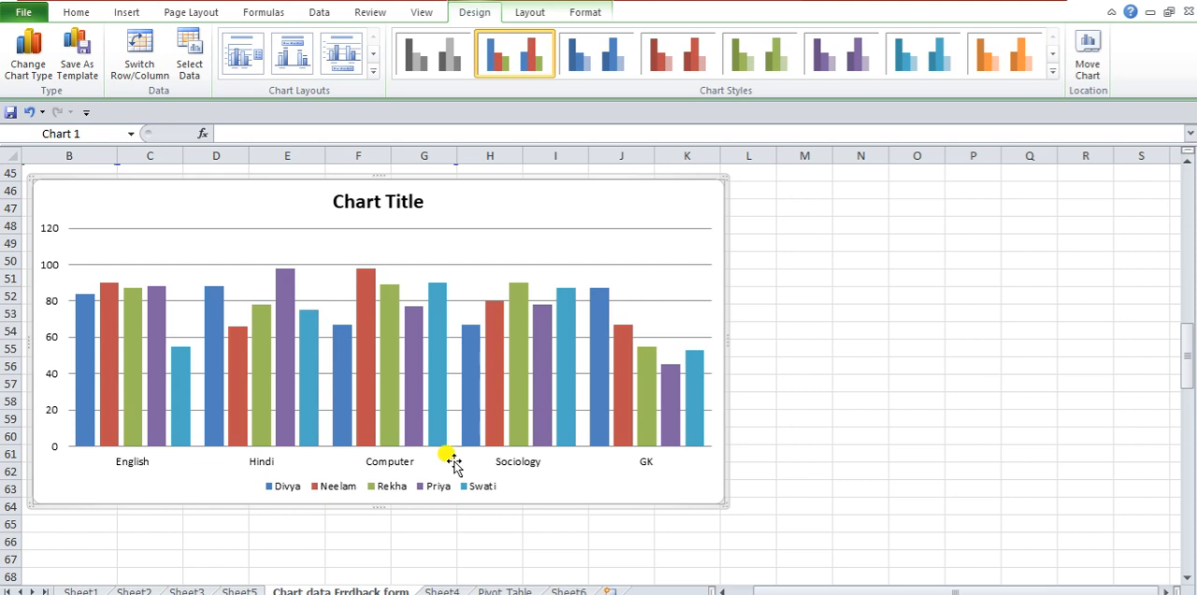
{"action": "left_click", "coordinate": [293, 56]}
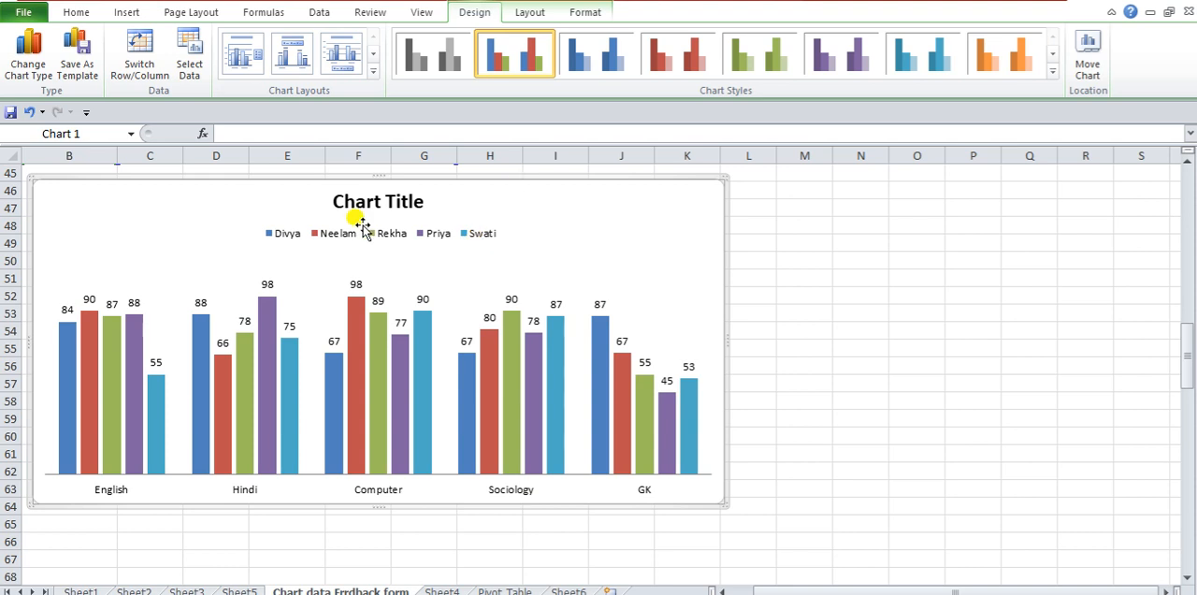
{"action": "left_click", "coordinate": [234, 58]}
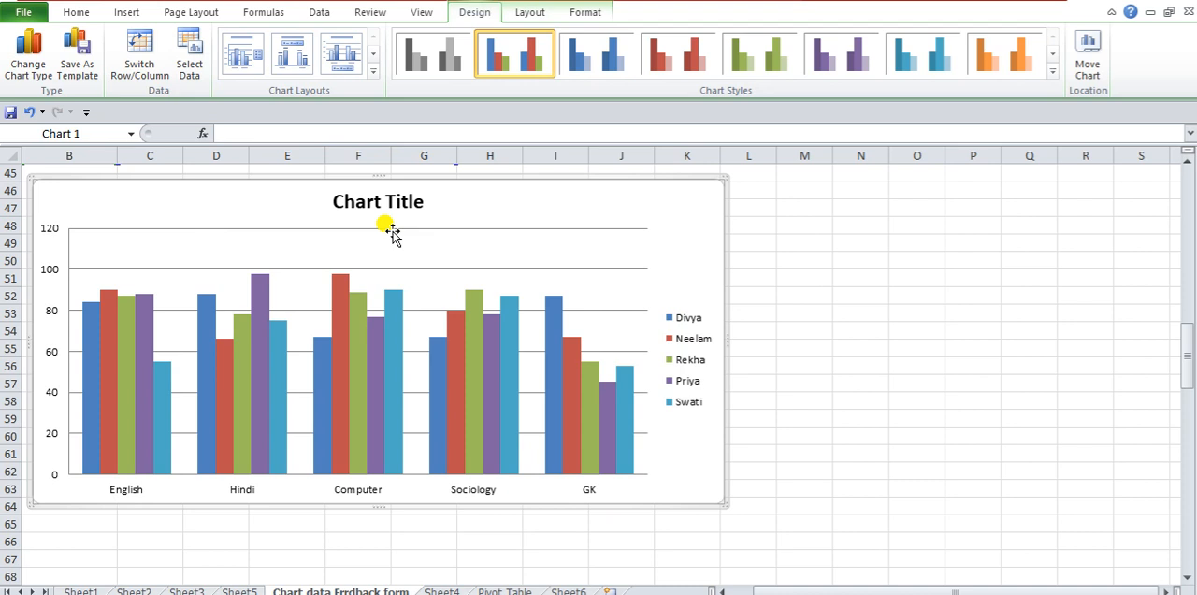
- Switch the chart's rows and columns so students are the categories and subjects are the series
{"action": "left_click", "coordinate": [138, 64]}
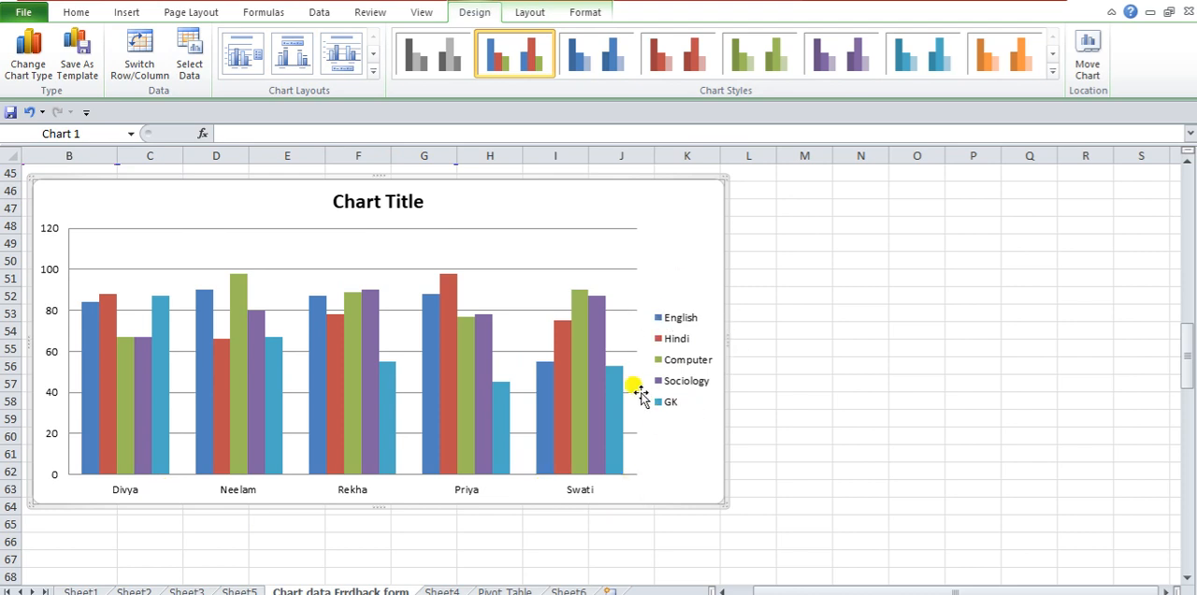
{"action": "left_click", "coordinate": [124, 75]}
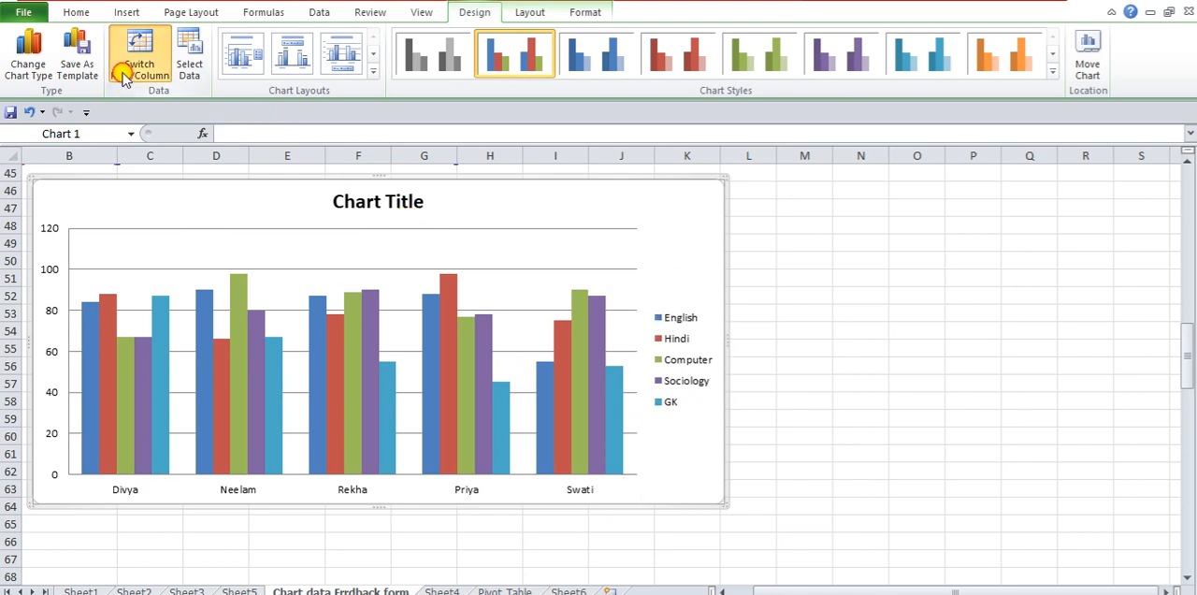
{"action": "left_click", "coordinate": [124, 75]}
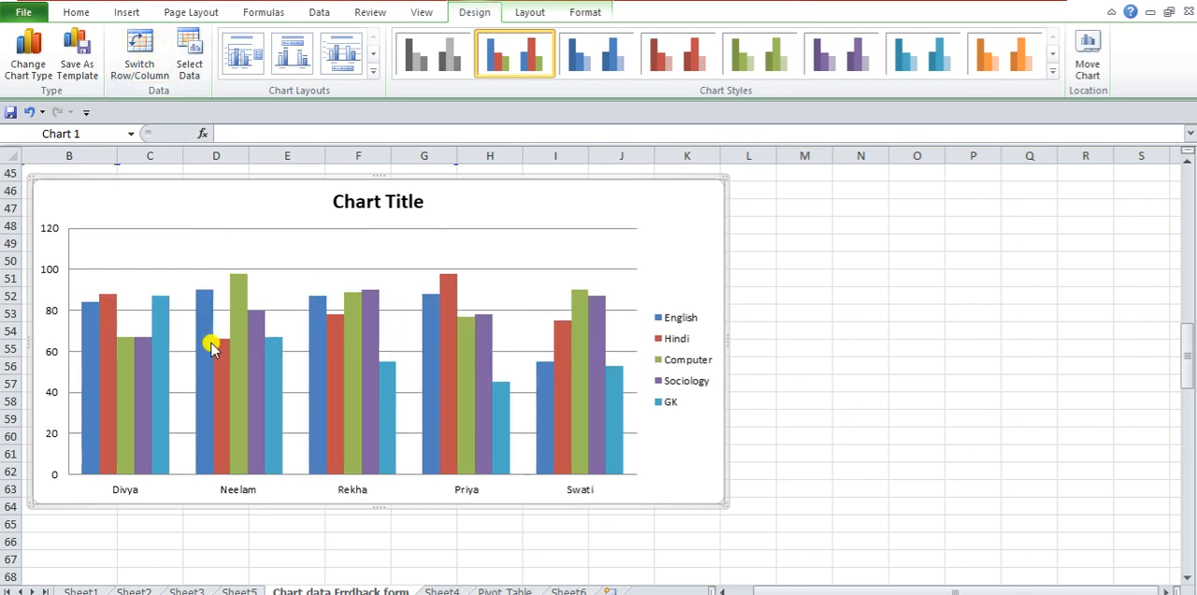
- Change the marksheet chart's type to a line chart with markers
{"action": "left_click", "coordinate": [14, 70]}
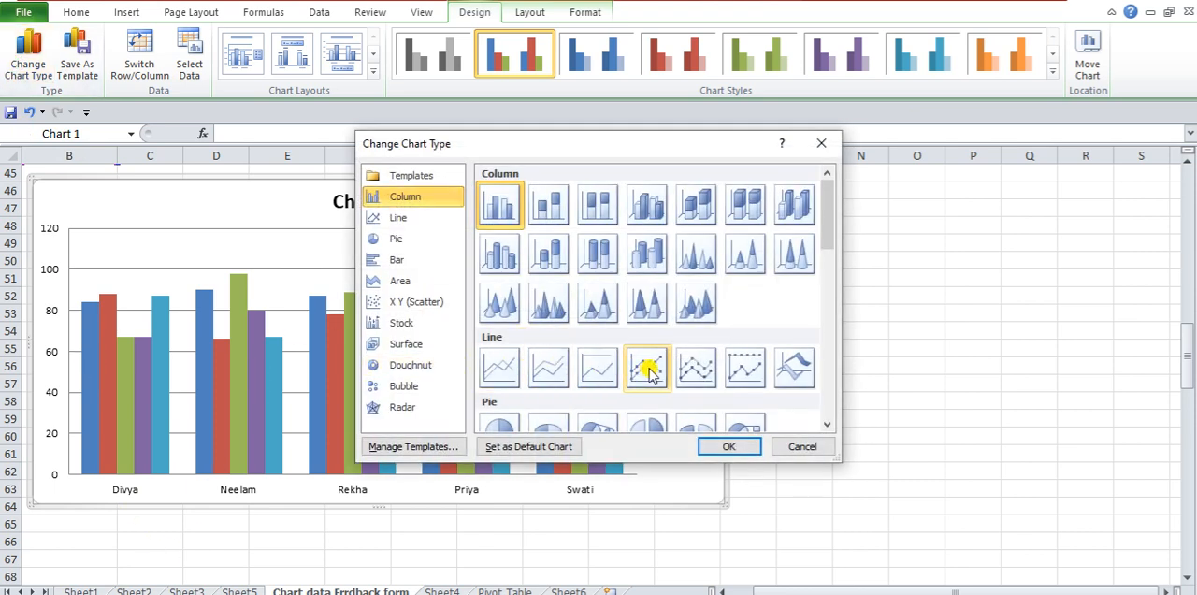
{"action": "left_click", "coordinate": [409, 221]}
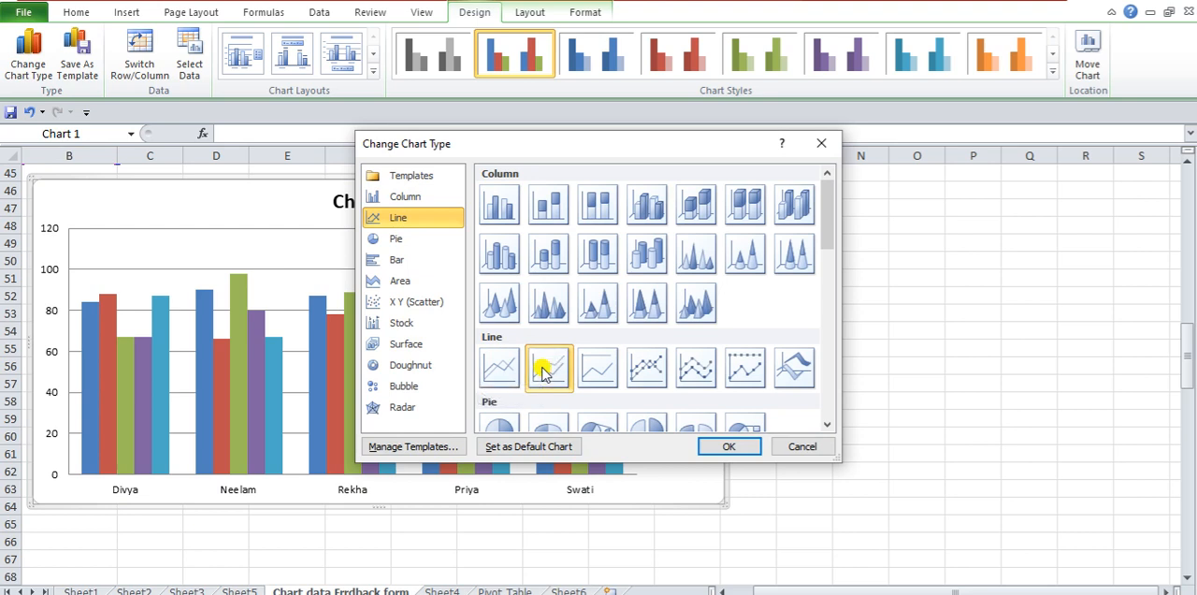
{"action": "left_click", "coordinate": [718, 443]}
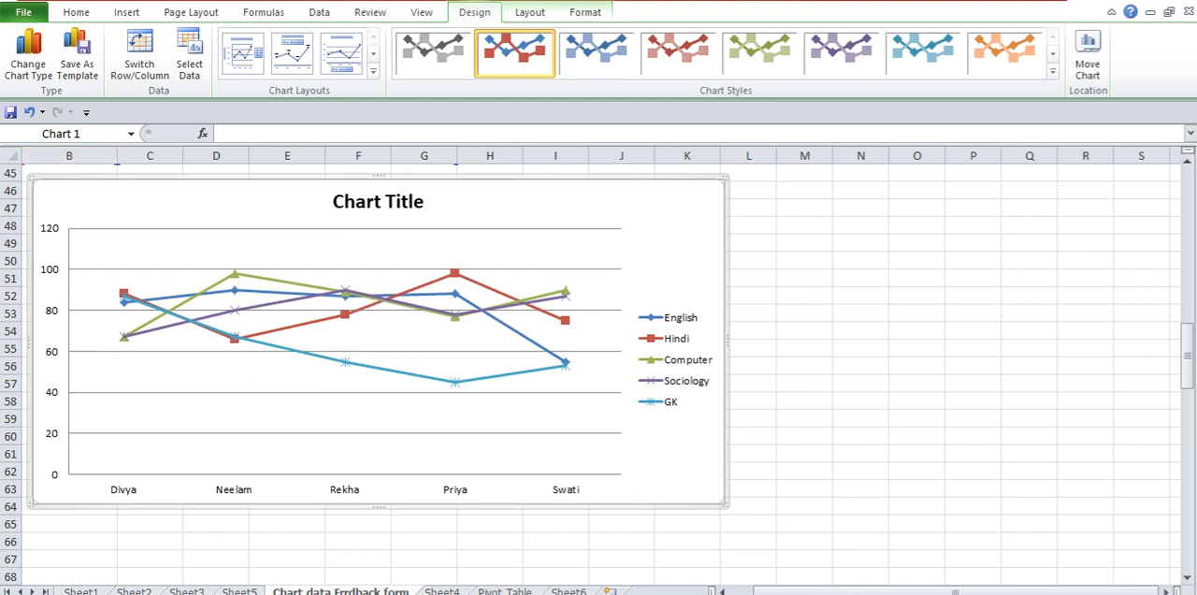
- Change the marksheet chart's type to a clustered bar chart
{"action": "left_click", "coordinate": [25, 83]}
{"action": "left_click", "coordinate": [26, 73]}
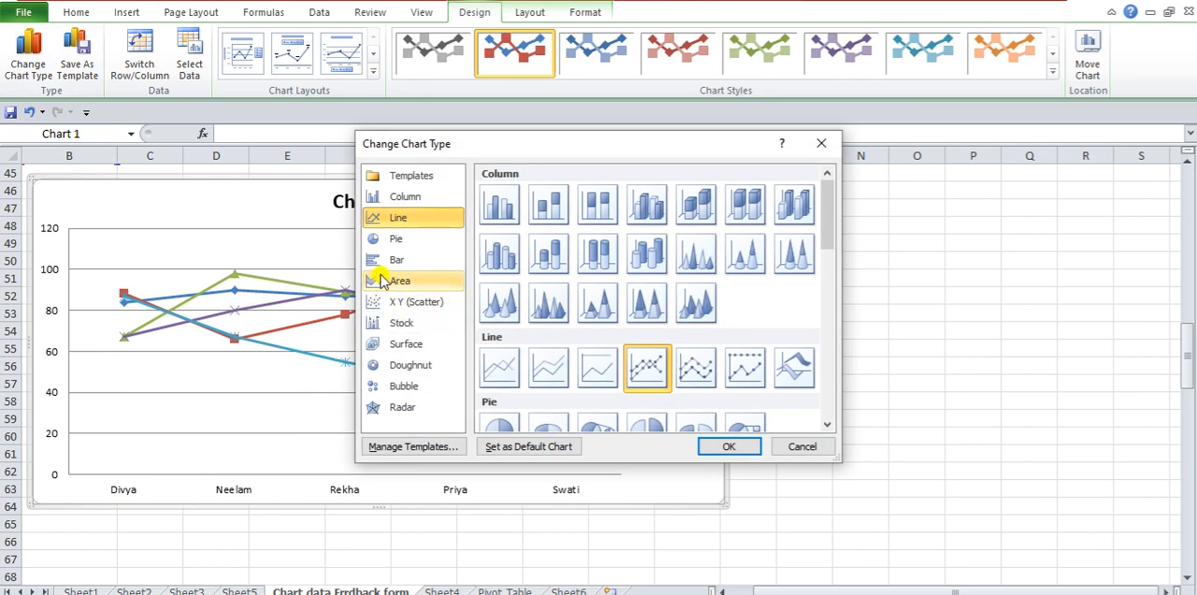
{"action": "left_click", "coordinate": [383, 261]}
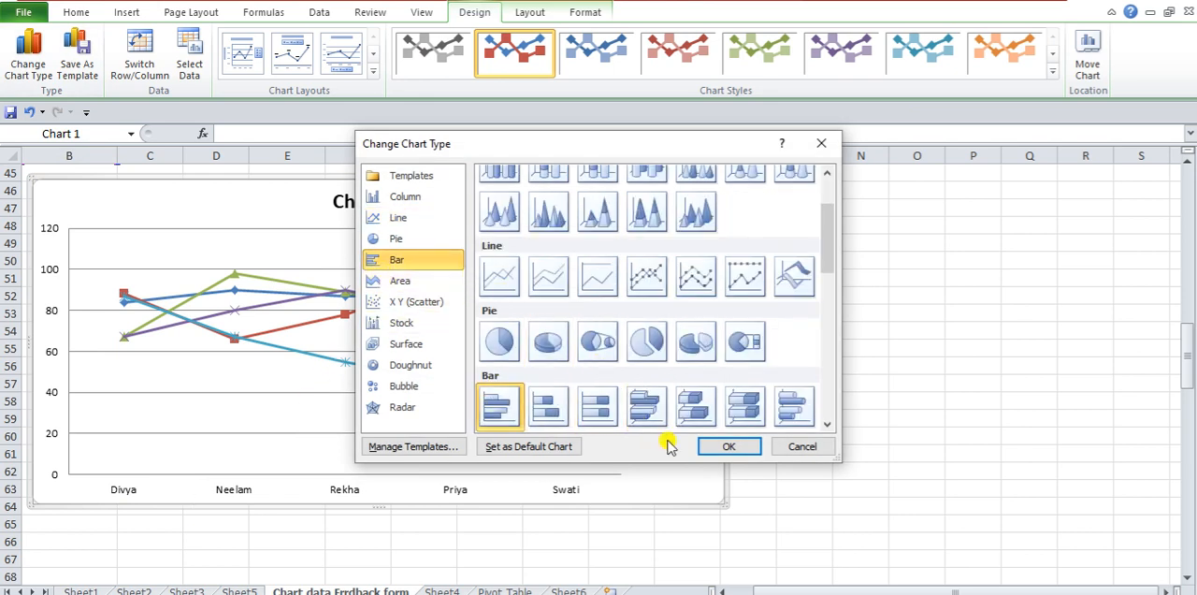
{"action": "left_click", "coordinate": [754, 446]}
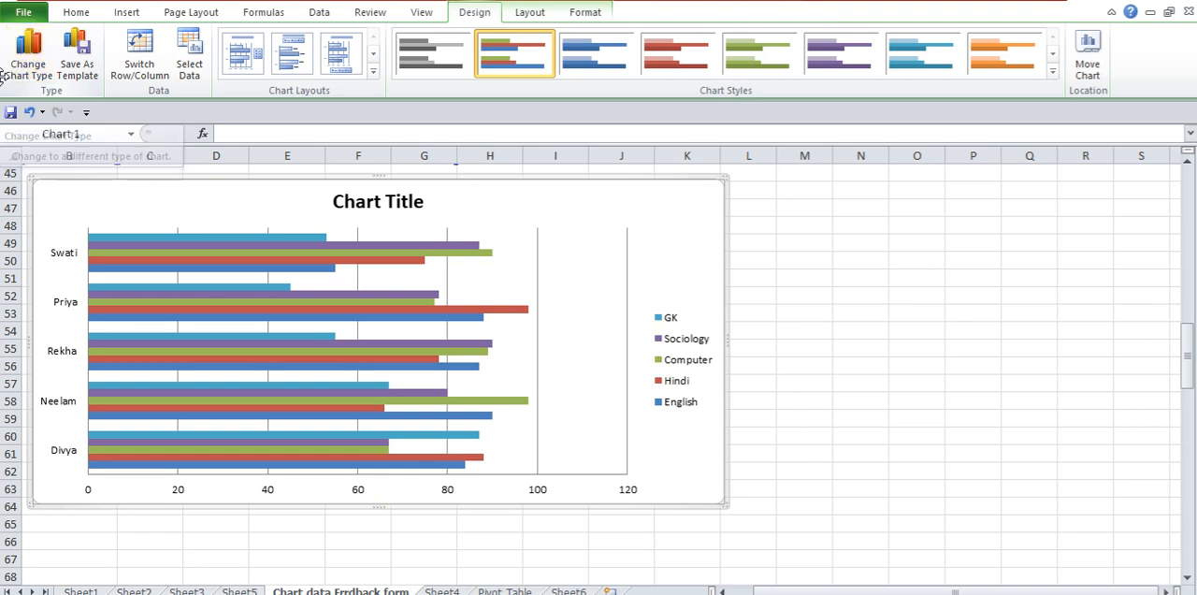
- Change the marksheet chart's type to a 2-D area chart
{"action": "left_click", "coordinate": [33, 67]}
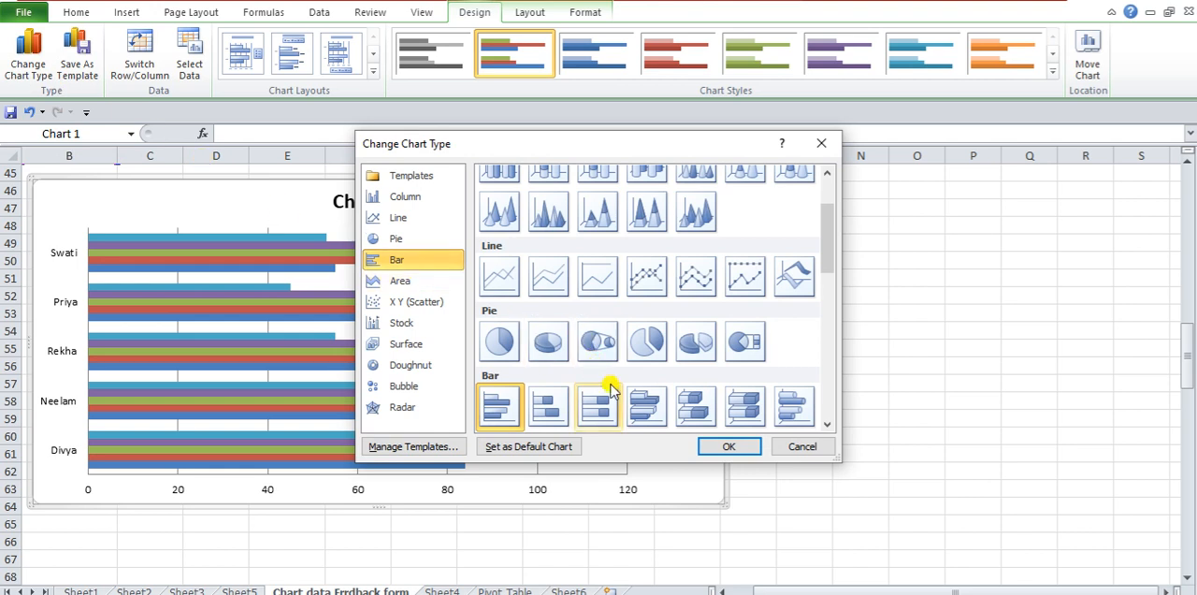
{"action": "scroll", "coordinate": [609, 390], "scroll_direction": "down", "scroll_amount": 5}
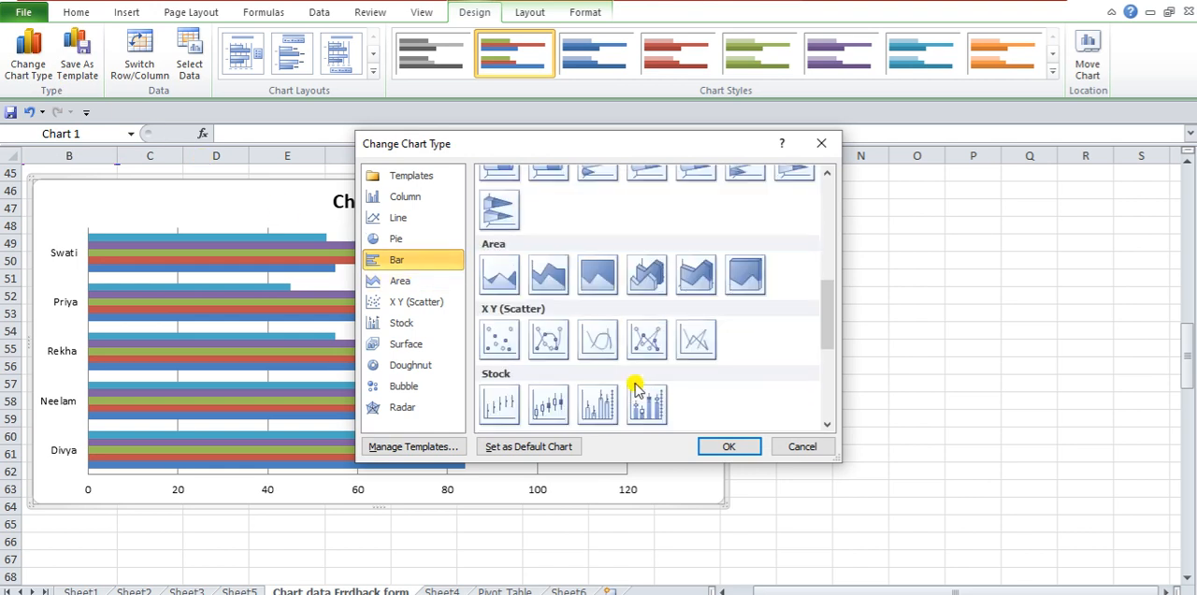
{"action": "left_click", "coordinate": [497, 279]}
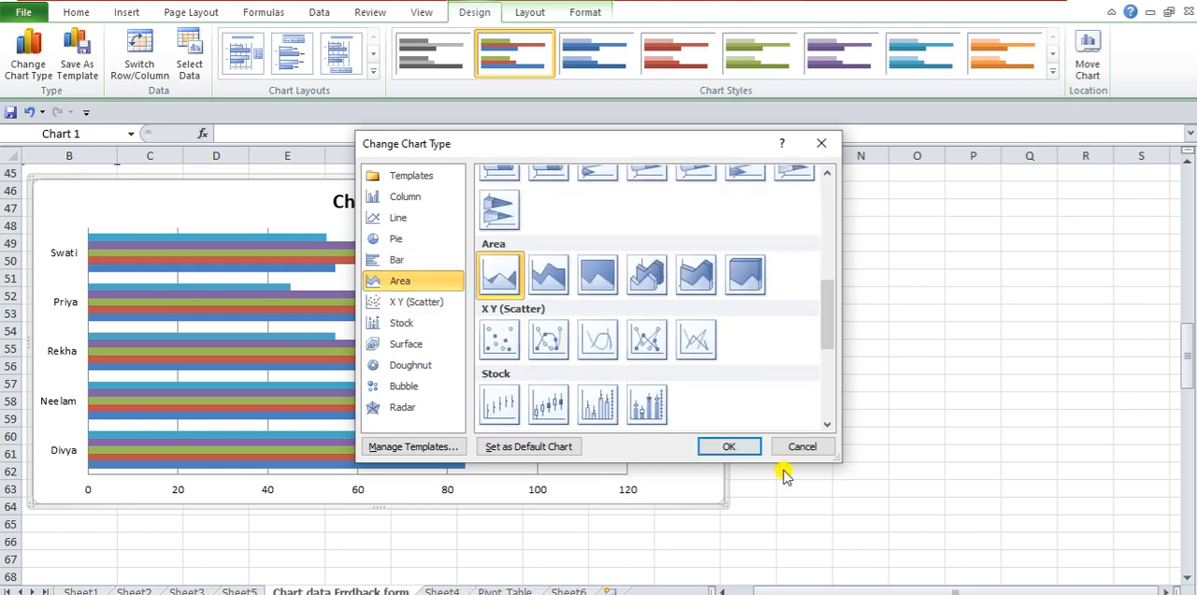
{"action": "left_click", "coordinate": [753, 446]}
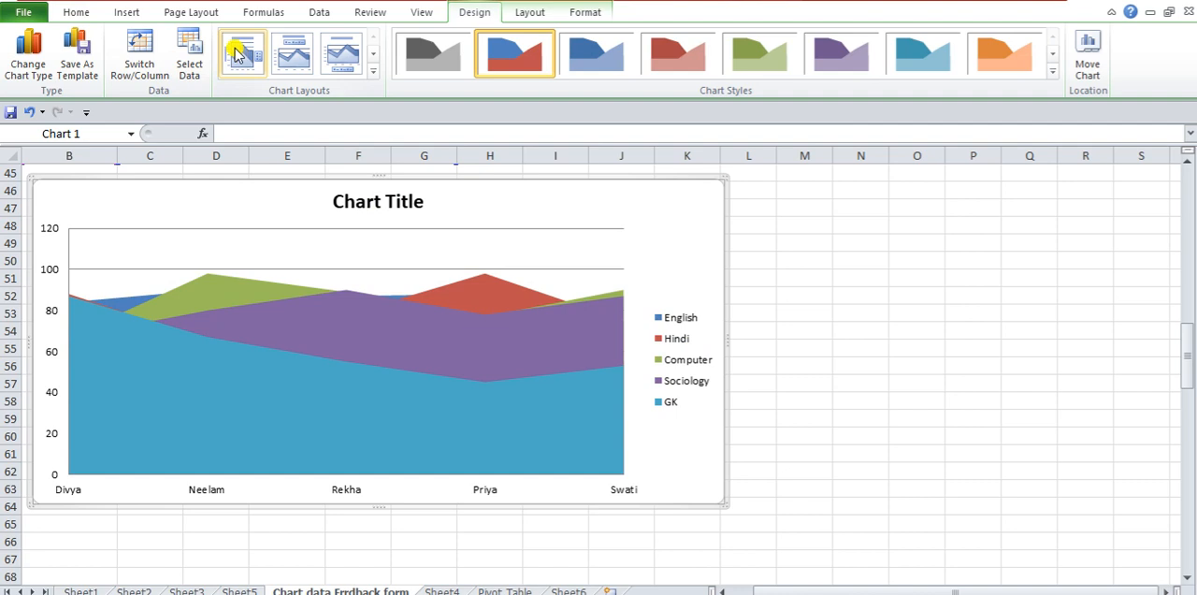
- Change the marksheet chart's type to a stacked column chart in 3-D
{"action": "left_click", "coordinate": [37, 68]}
{"action": "scroll", "coordinate": [572, 275], "scroll_direction": "up", "scroll_amount": 5}
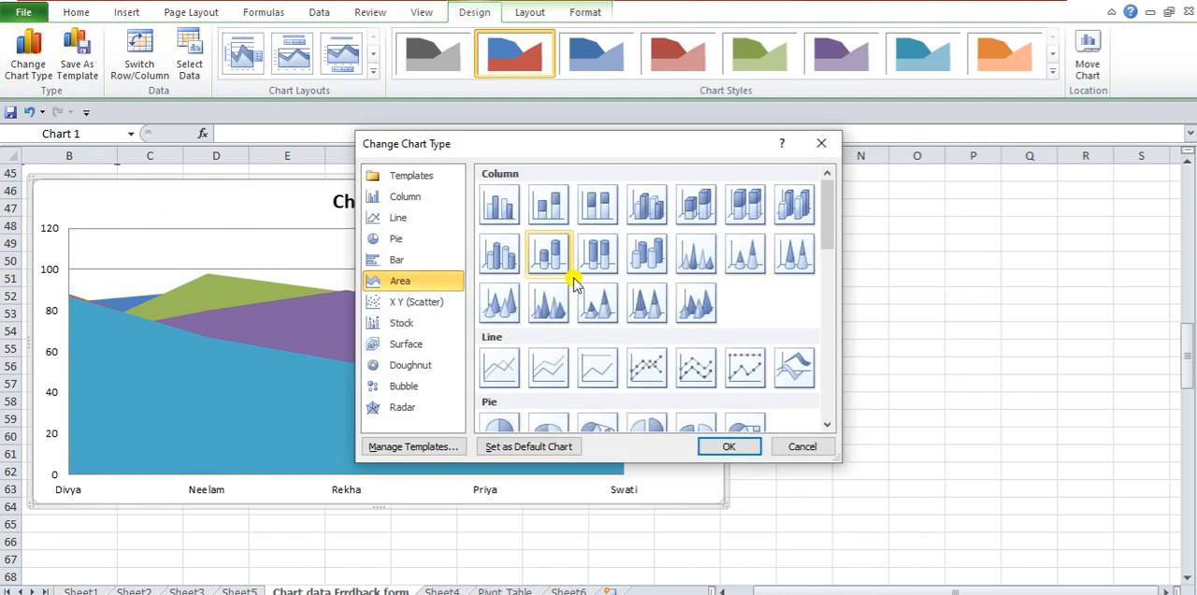
{"action": "left_click", "coordinate": [505, 204]}
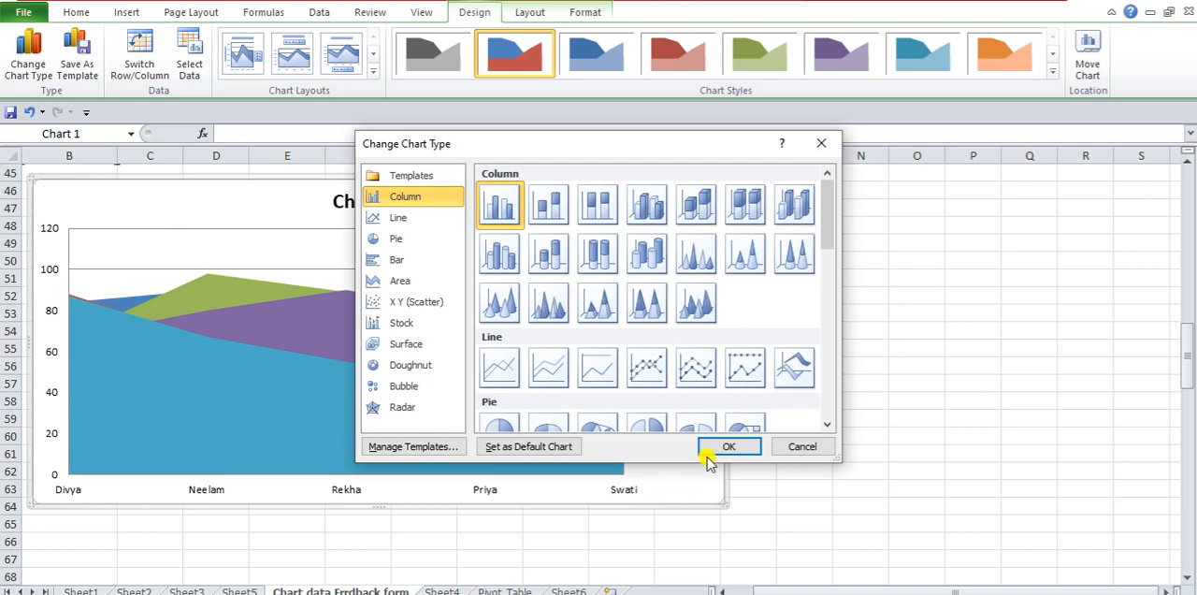
{"action": "left_click", "coordinate": [695, 204]}
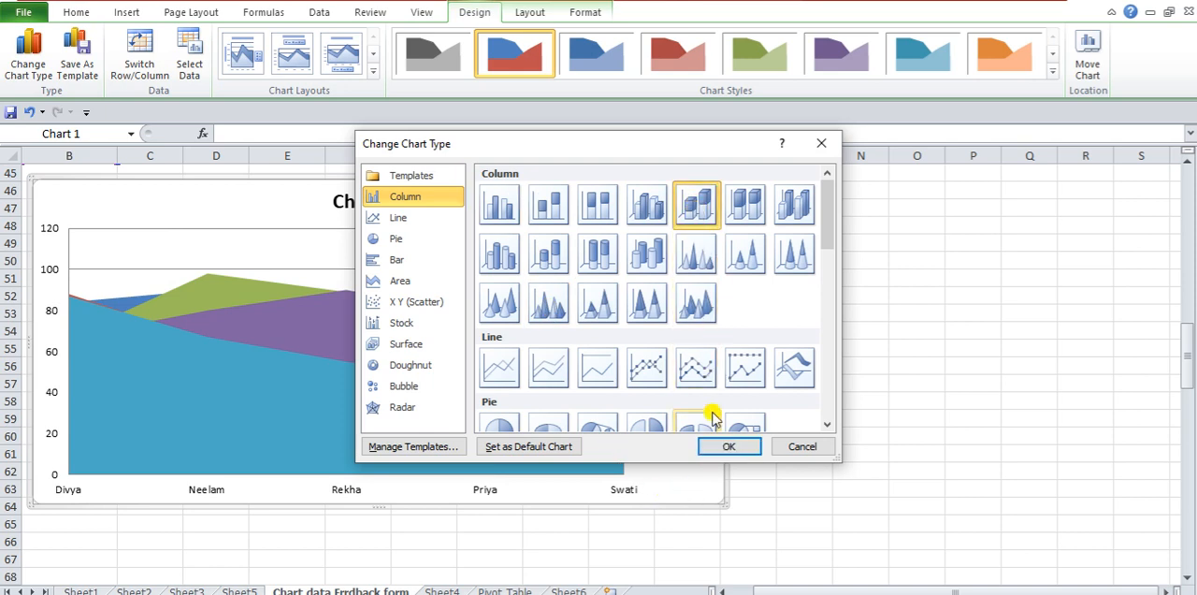
{"action": "left_click", "coordinate": [726, 448]}
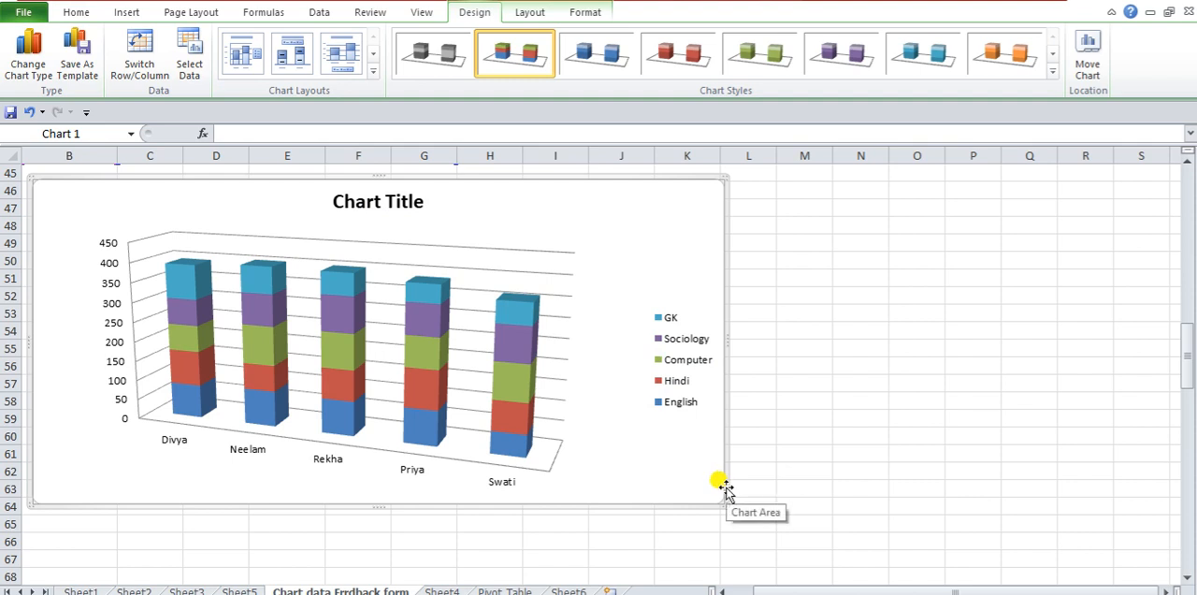
- Select the Marksheet table's header row and first student's row, B39:G40
{"action": "scroll", "coordinate": [726, 488], "scroll_direction": "up", "scroll_amount": 15}
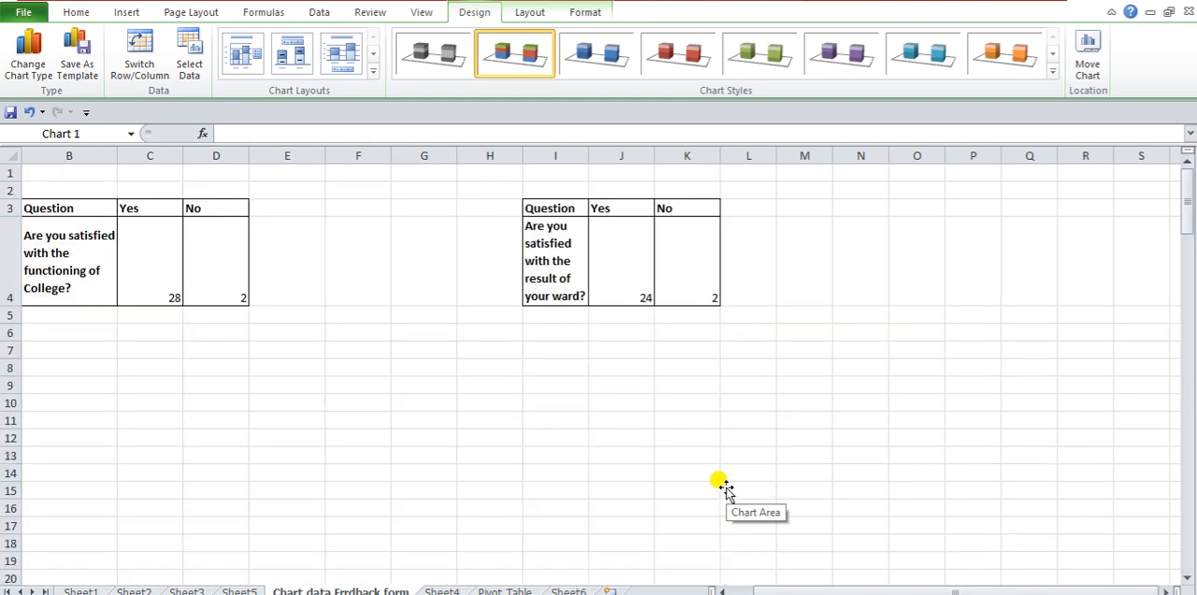
{"action": "scroll", "coordinate": [541, 419], "scroll_direction": "down", "scroll_amount": 4}
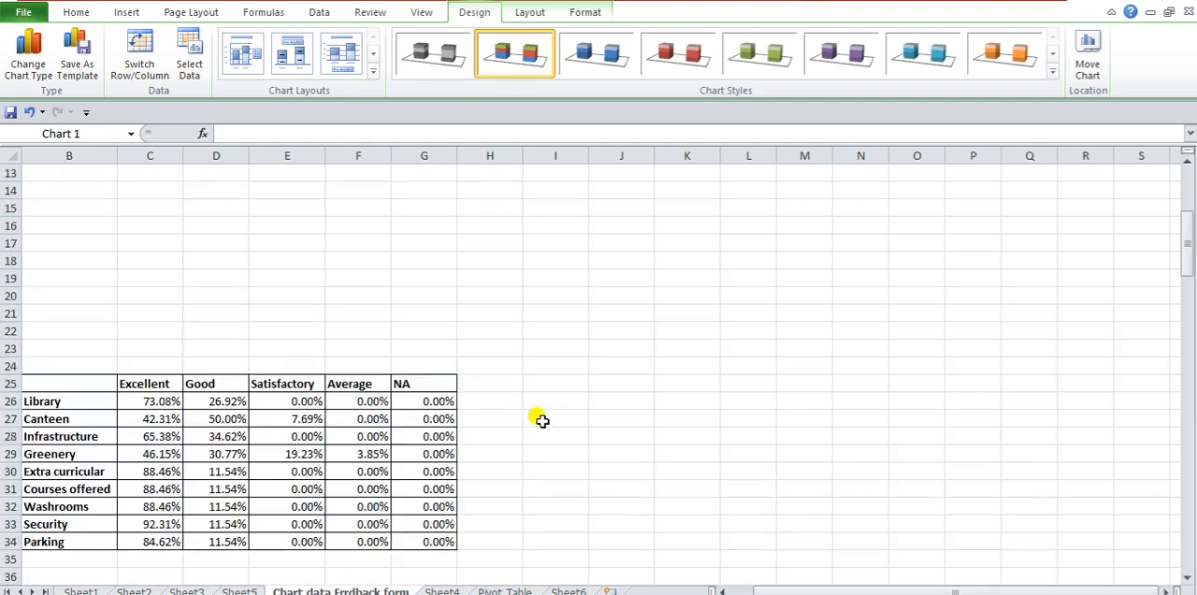
{"action": "scroll", "coordinate": [542, 420], "scroll_direction": "down", "scroll_amount": 9}
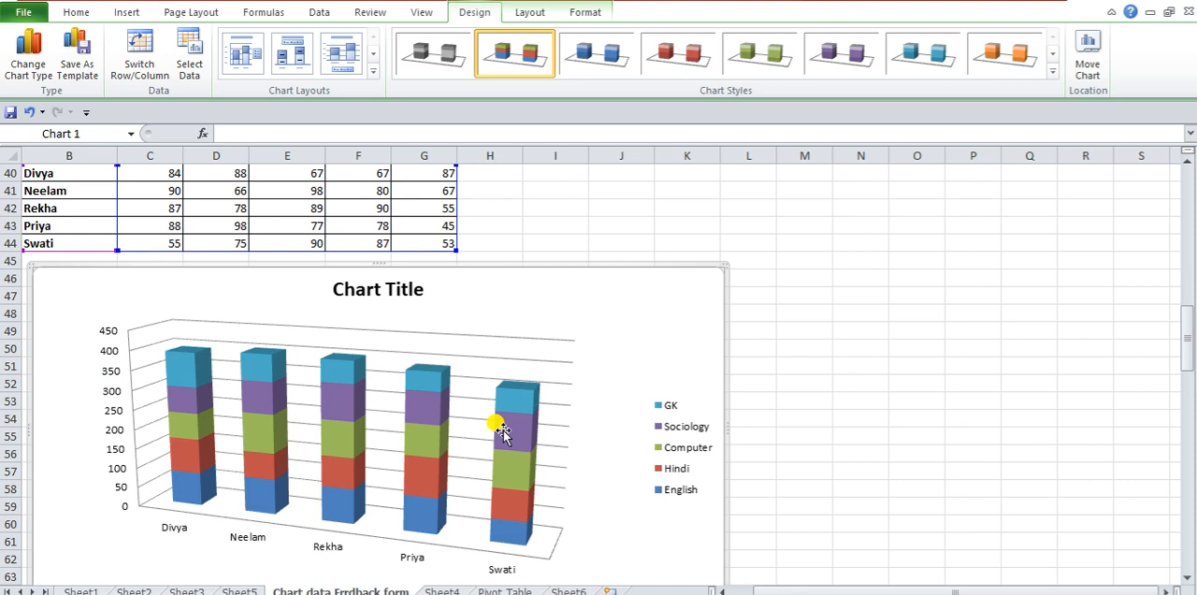
{"action": "scroll", "coordinate": [548, 388], "scroll_direction": "up", "scroll_amount": 2}
{"action": "left_click", "coordinate": [83, 276]}
{"action": "left_click_drag", "start_coordinate": [89, 276], "coordinate": [427, 264]}
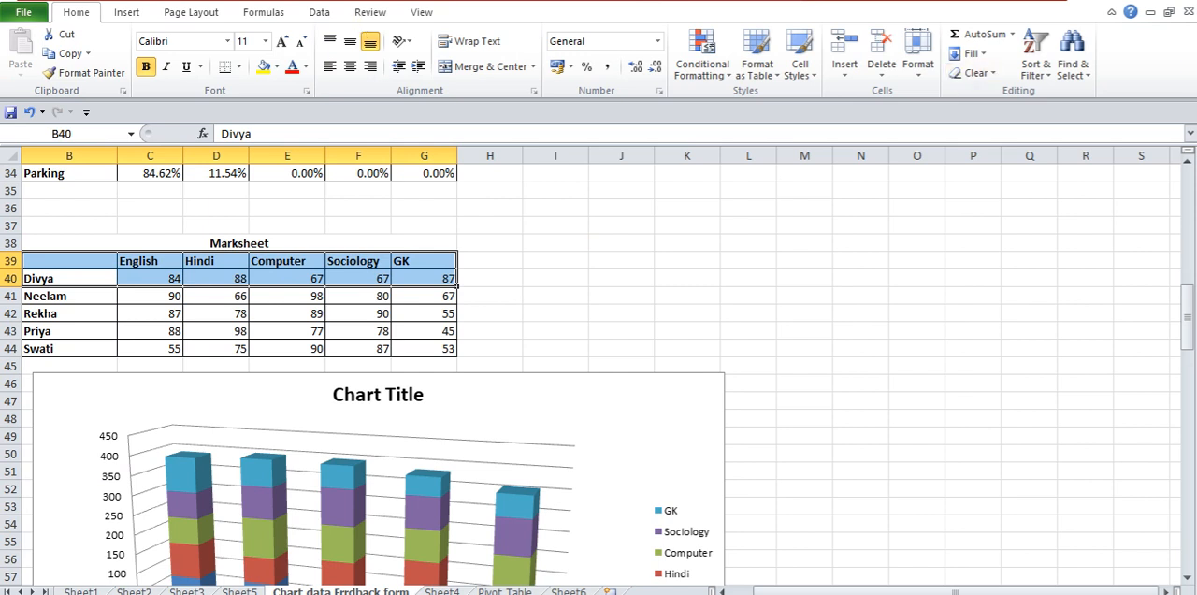
- Insert a basic 2-D pie chart of the students' English marks from B39:C44
{"action": "left_click", "coordinate": [140, 260]}
{"action": "left_click_drag", "start_coordinate": [81, 259], "coordinate": [123, 346]}
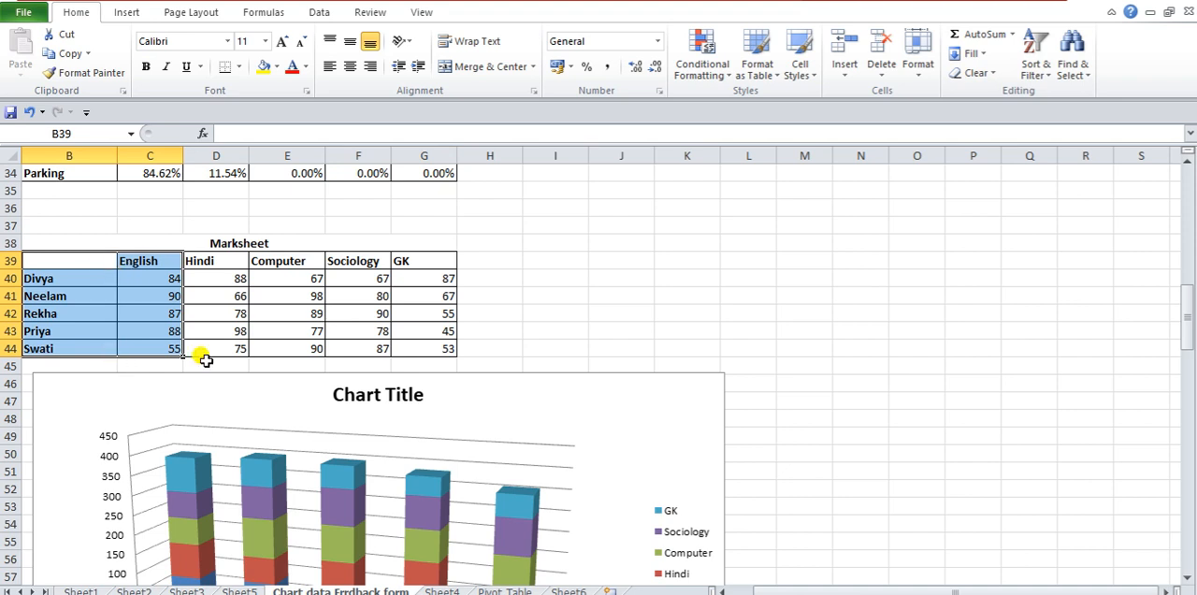
{"action": "left_click", "coordinate": [137, 11]}
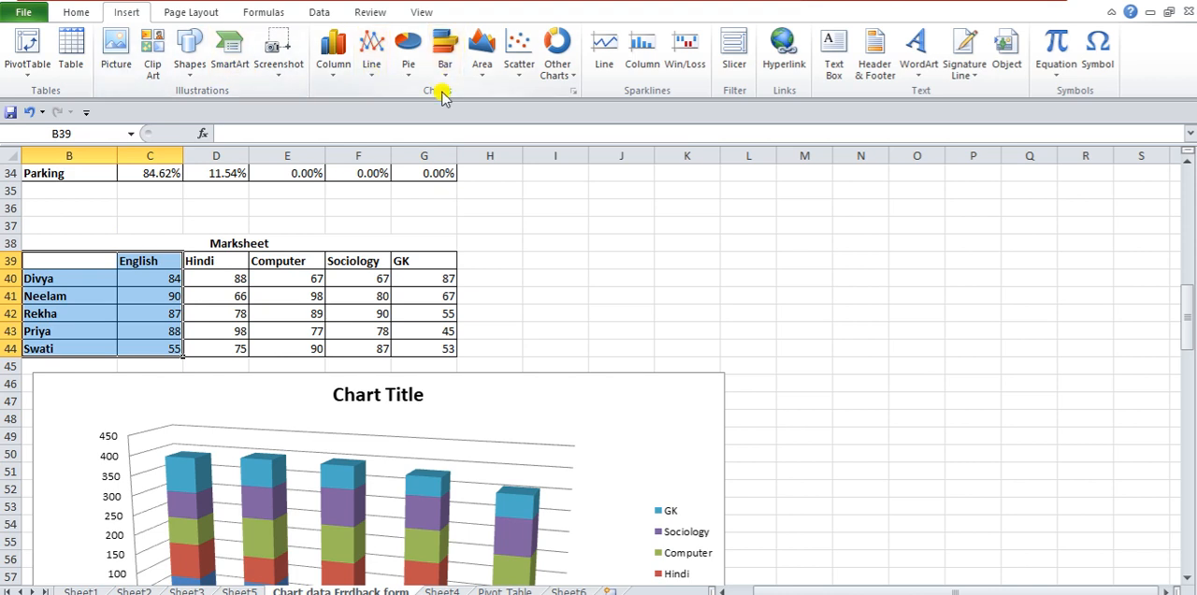
{"action": "left_click", "coordinate": [409, 62]}
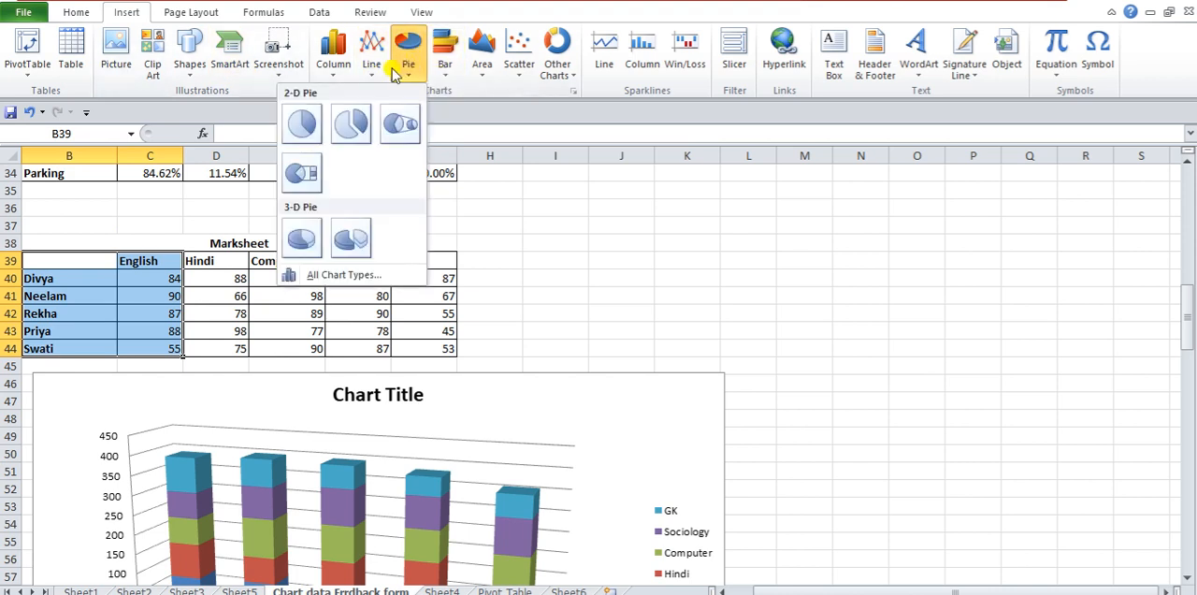
{"action": "left_click", "coordinate": [293, 126]}
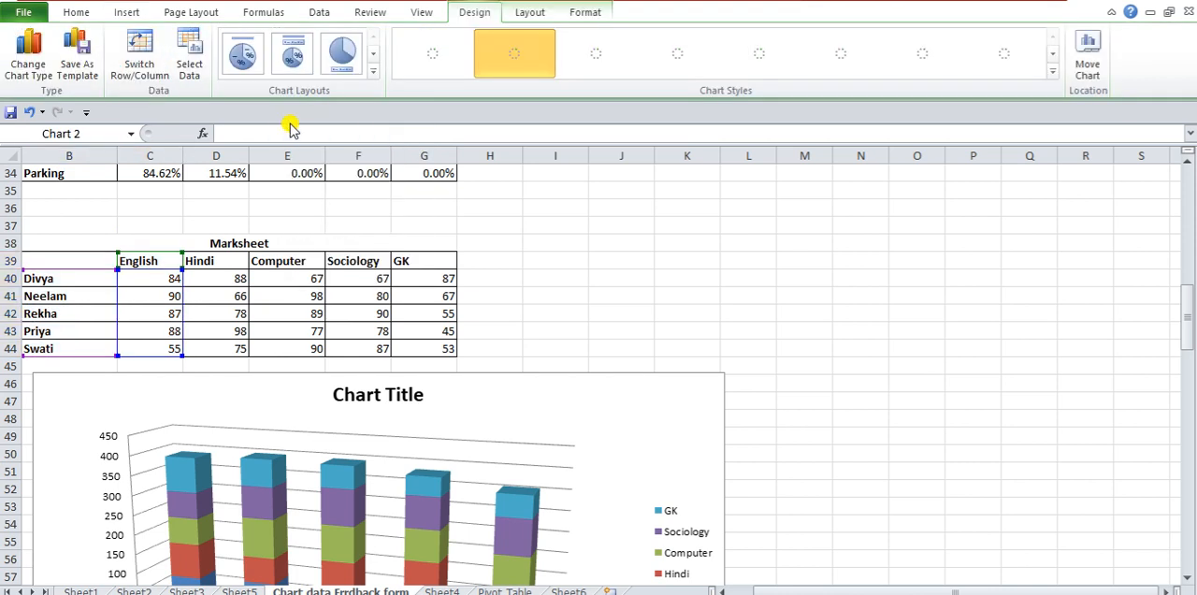
- Move the stacked column chart down to about row 58 and place the English pie chart beside the Marksheet table
{"action": "left_click_drag", "start_coordinate": [309, 385], "coordinate": [315, 463]}
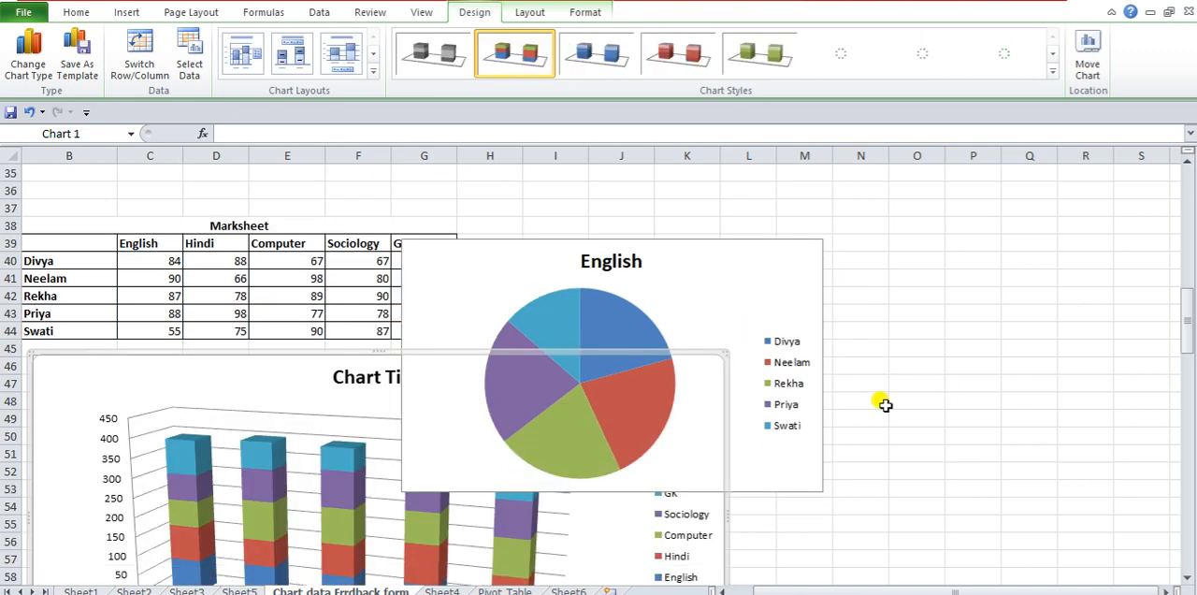
{"action": "left_click_drag", "start_coordinate": [307, 373], "coordinate": [301, 576]}
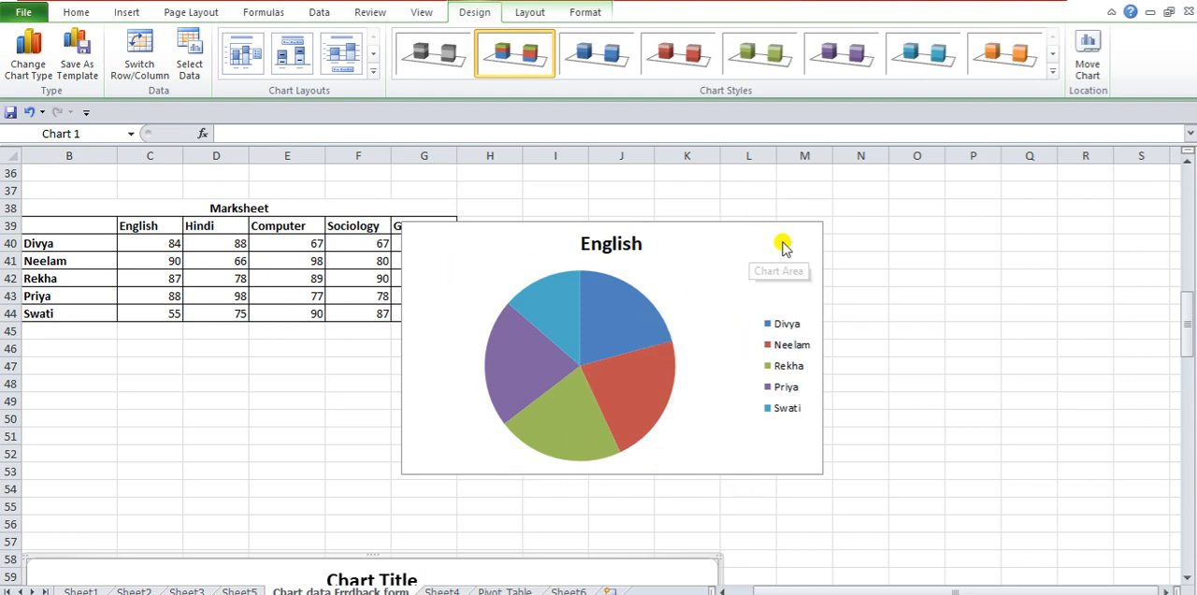
{"action": "left_click_drag", "start_coordinate": [786, 229], "coordinate": [888, 197]}
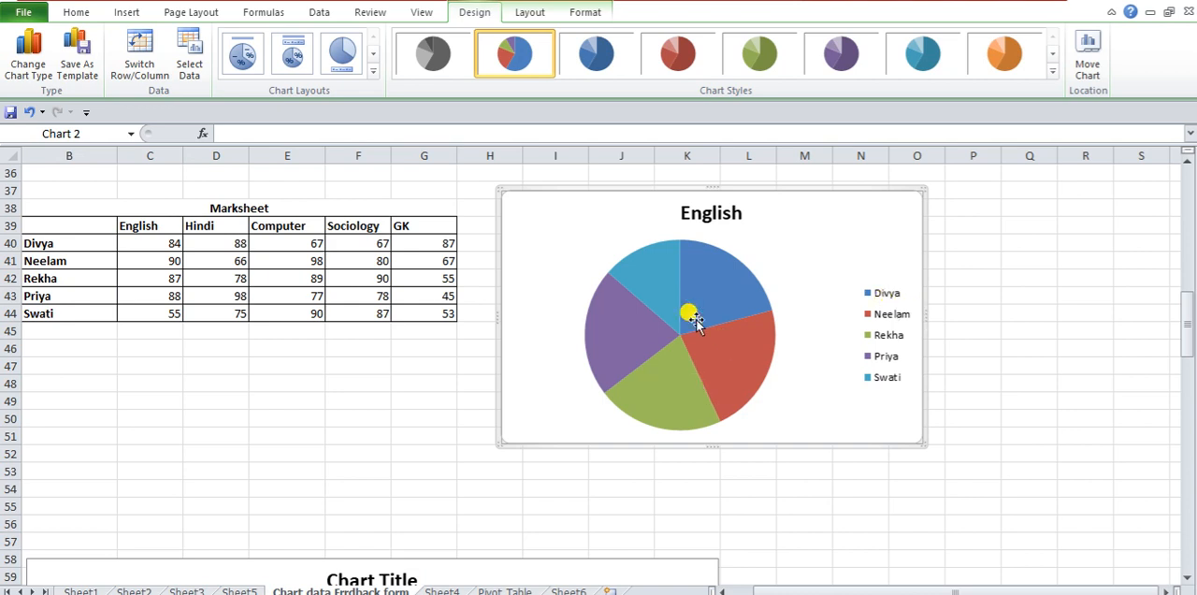
- Try the English pie's name-label and bottom-legend layouts, and apply the layout with title, legend above the pie and percentage labels
{"action": "mouse_move", "coordinate": [730, 365]}
{"action": "left_click", "coordinate": [245, 54]}
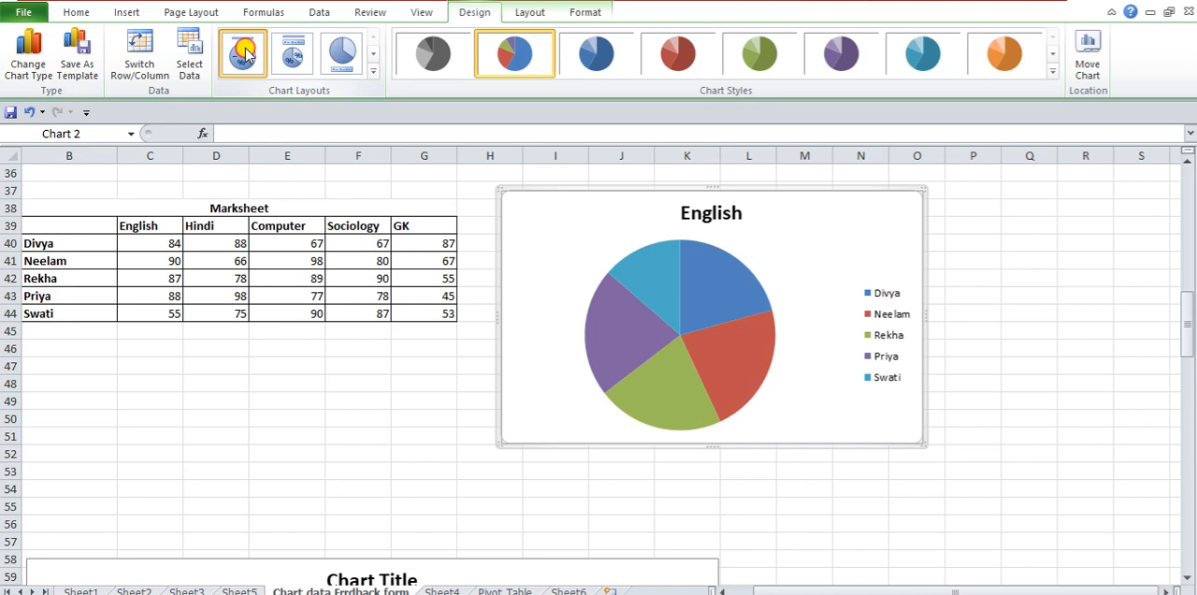
{"action": "left_click", "coordinate": [245, 54]}
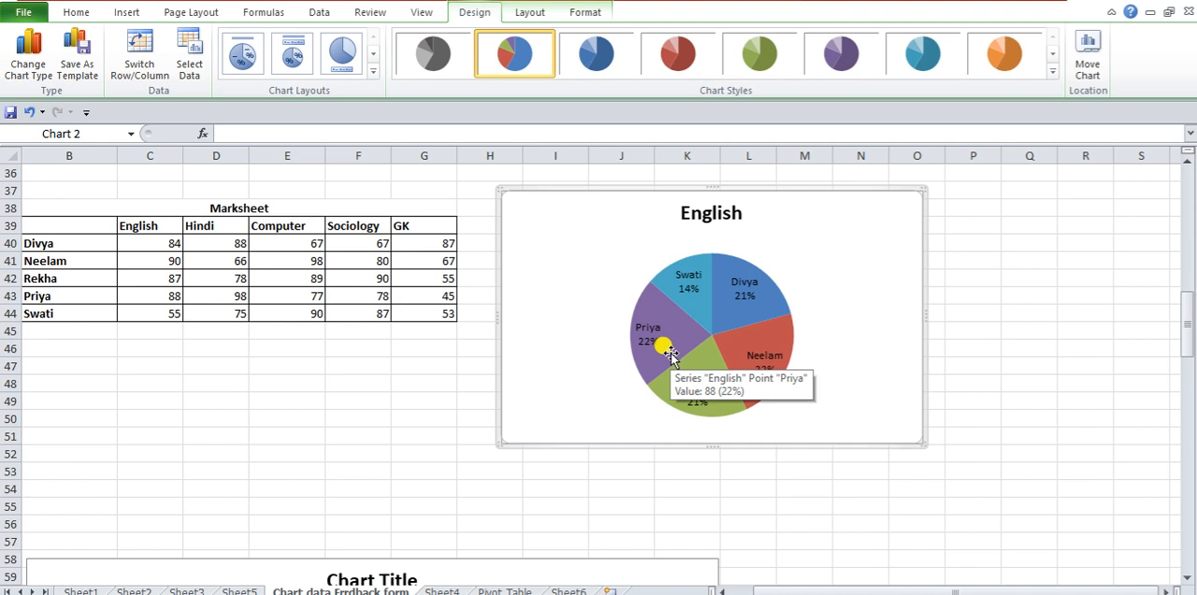
{"action": "left_click", "coordinate": [290, 58]}
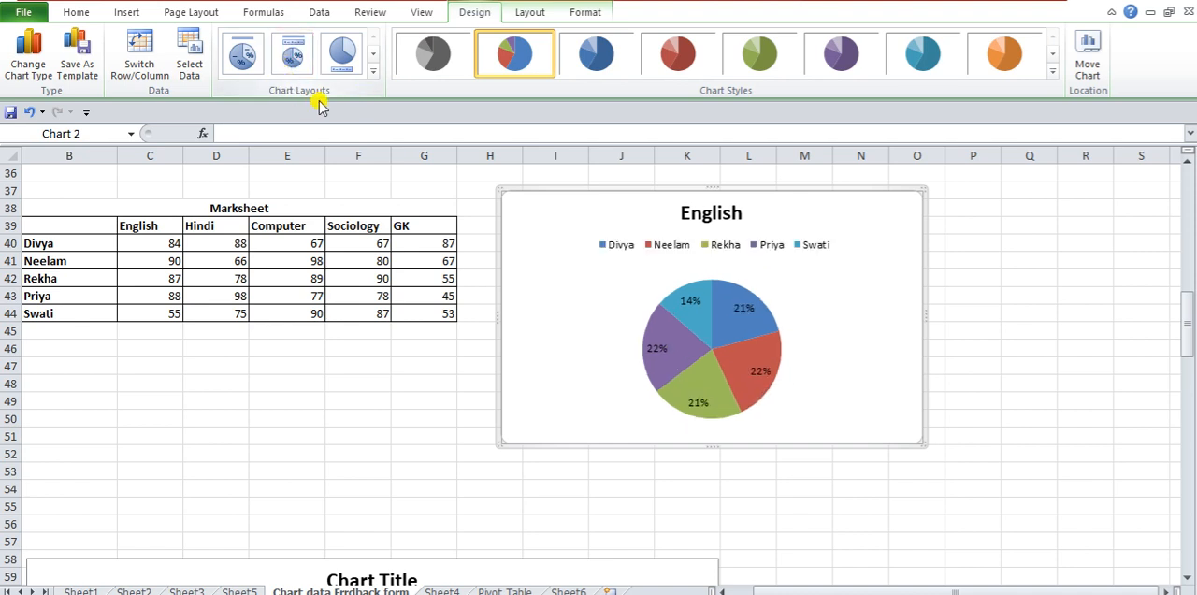
{"action": "left_click", "coordinate": [334, 60]}
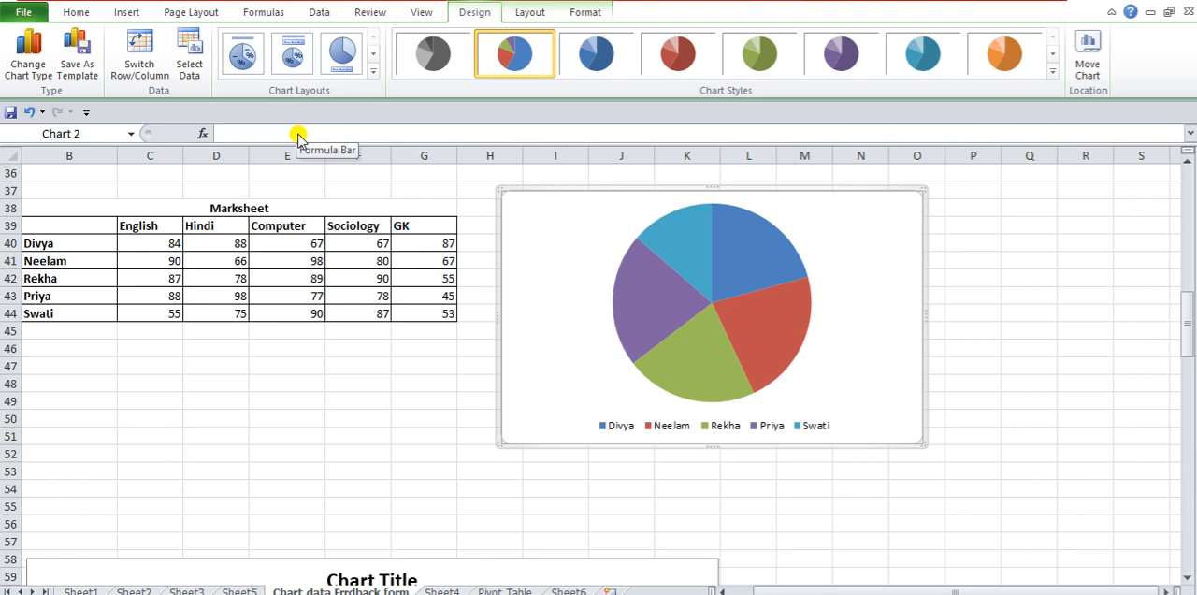
{"action": "left_click", "coordinate": [293, 56]}
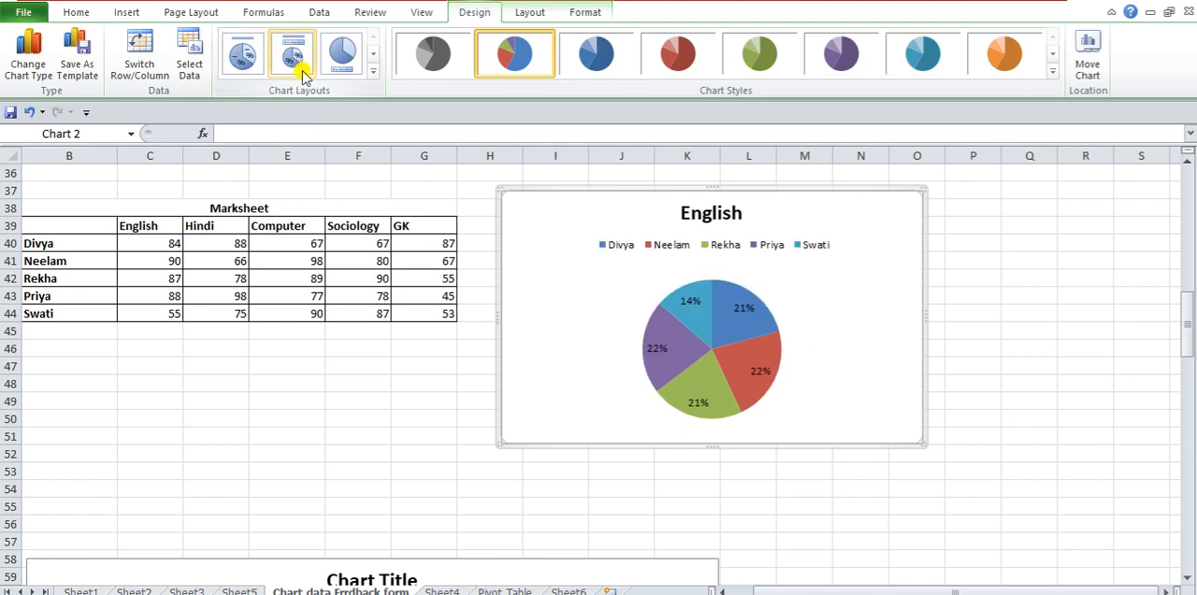
- Insert a basic 2-D pie chart from the college functioning question's table (B3:D4) and place it beside that table
{"action": "left_click", "coordinate": [337, 365]}
{"action": "scroll", "coordinate": [347, 342], "scroll_direction": "up", "scroll_amount": 12}
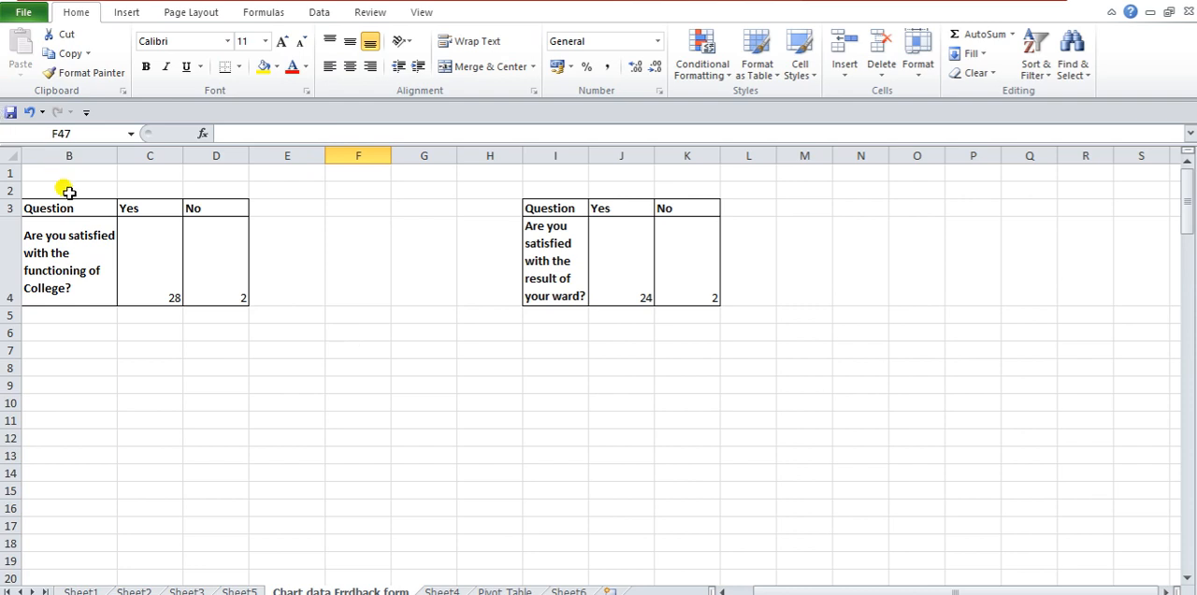
{"action": "left_click_drag", "start_coordinate": [72, 206], "coordinate": [199, 269]}
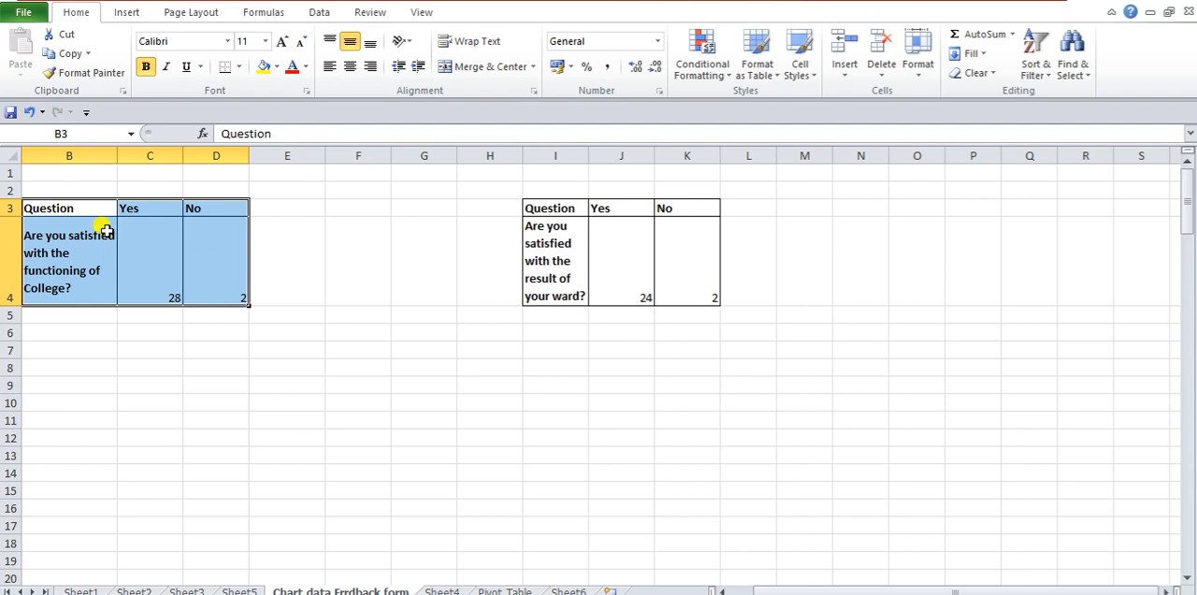
{"action": "left_click", "coordinate": [136, 13]}
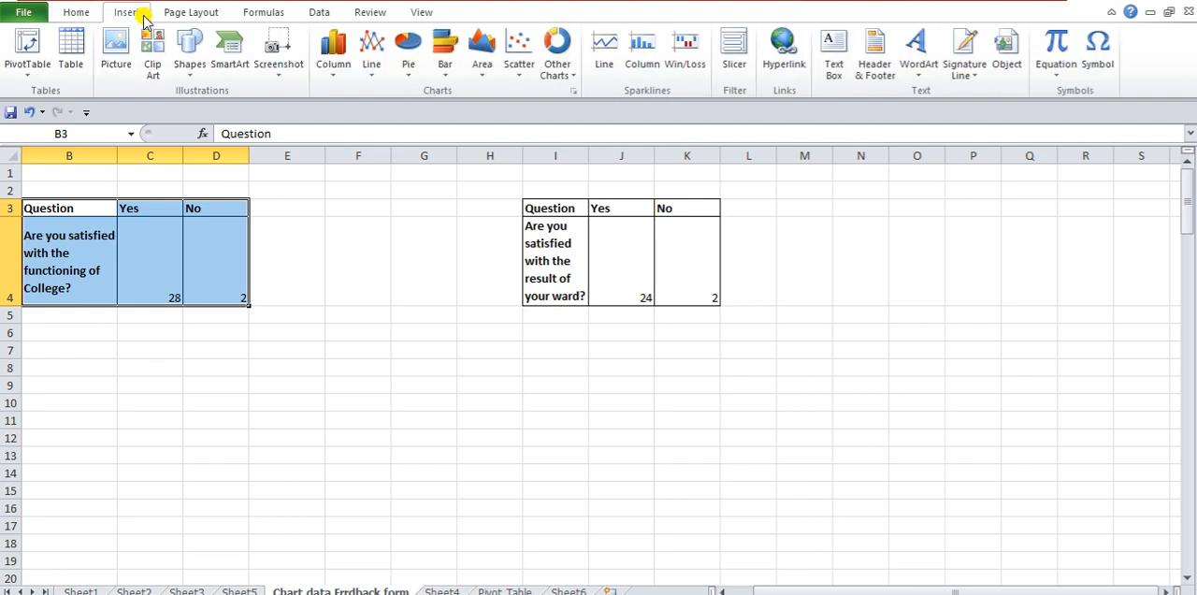
{"action": "left_click", "coordinate": [412, 66]}
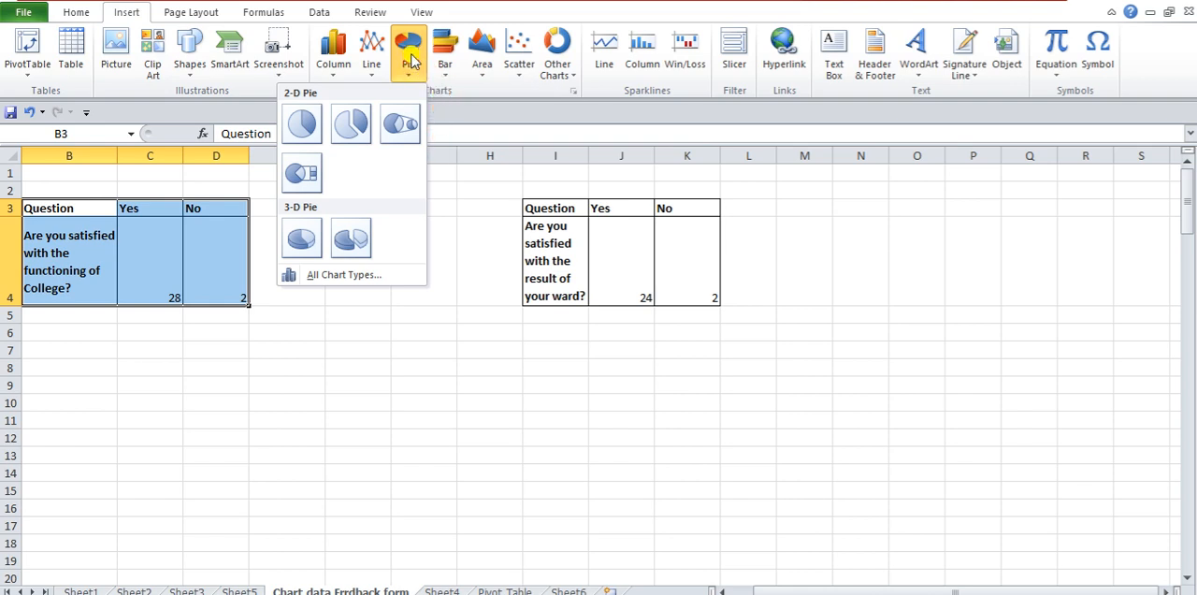
{"action": "left_click", "coordinate": [303, 125]}
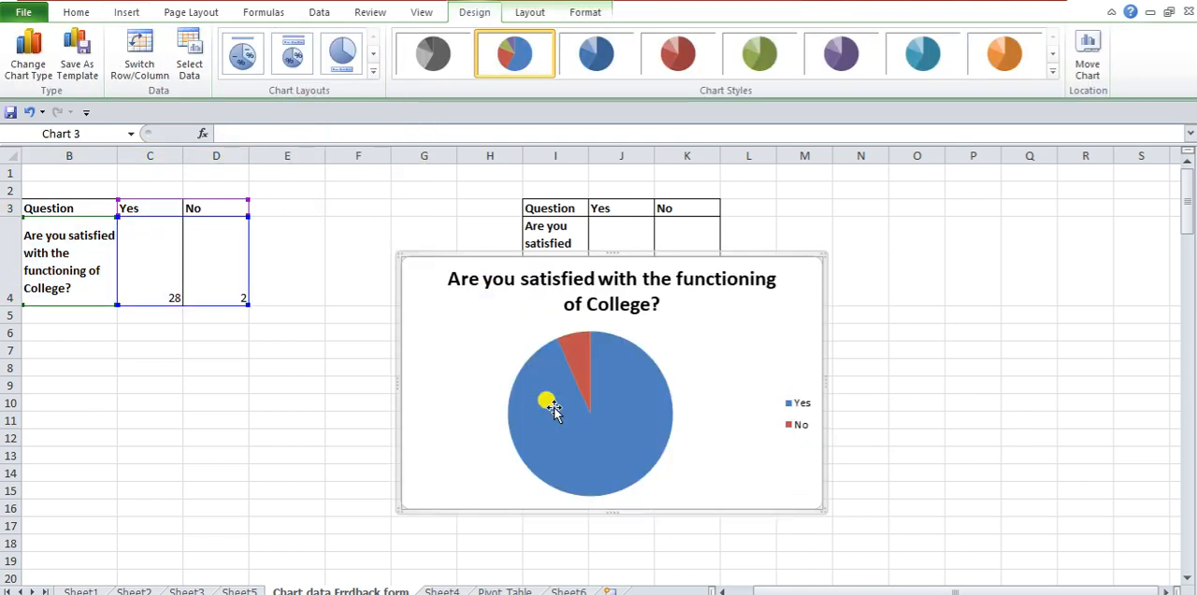
{"action": "mouse_move", "coordinate": [417, 260]}
{"action": "left_mouse_down"}
{"action": "mouse_move", "coordinate": [322, 221]}
{"action": "mouse_move", "coordinate": [319, 178]}
{"action": "mouse_move", "coordinate": [323, 196]}
{"action": "left_mouse_up"}
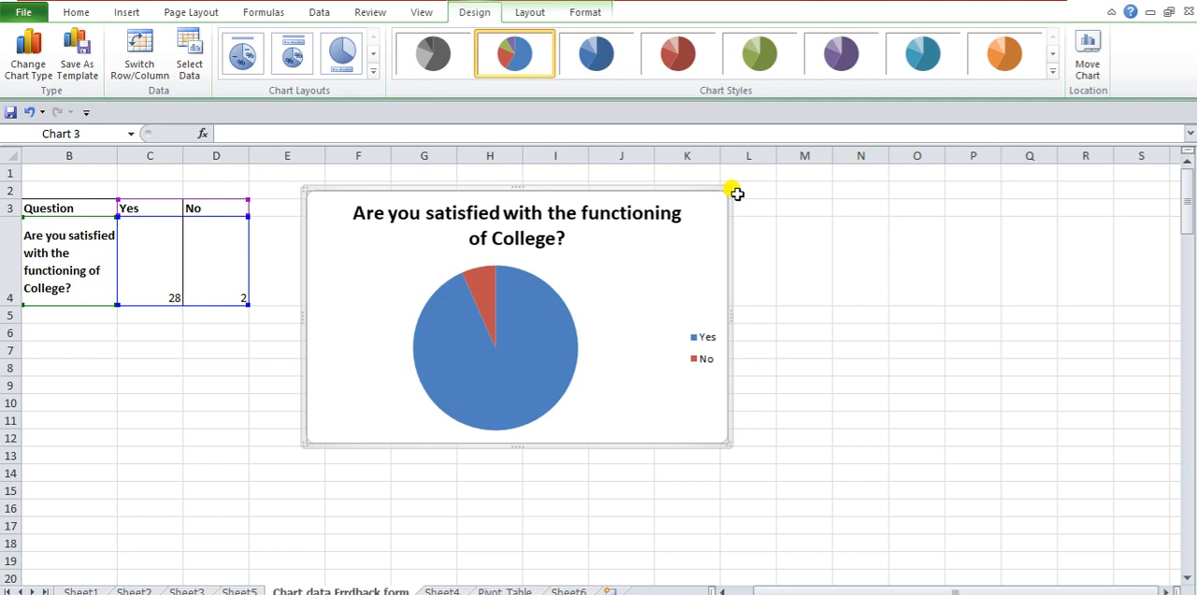
- Apply the red chart style to the college functioning pie and the layout with title, legend above the pie and percentage labels
{"action": "left_click", "coordinate": [682, 58]}
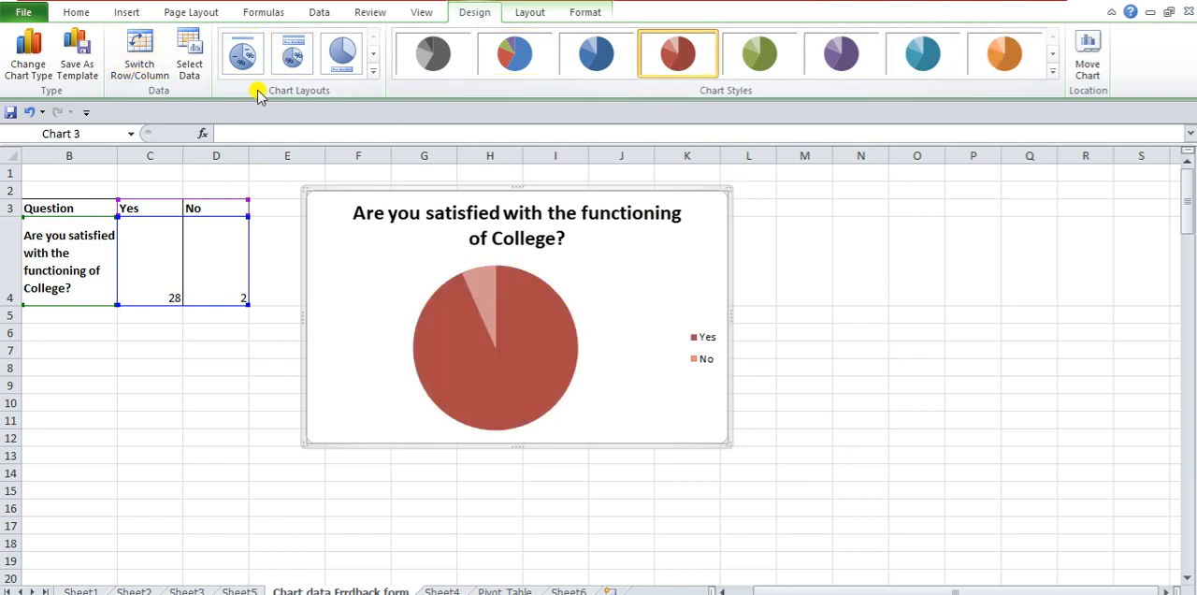
{"action": "left_click", "coordinate": [243, 60]}
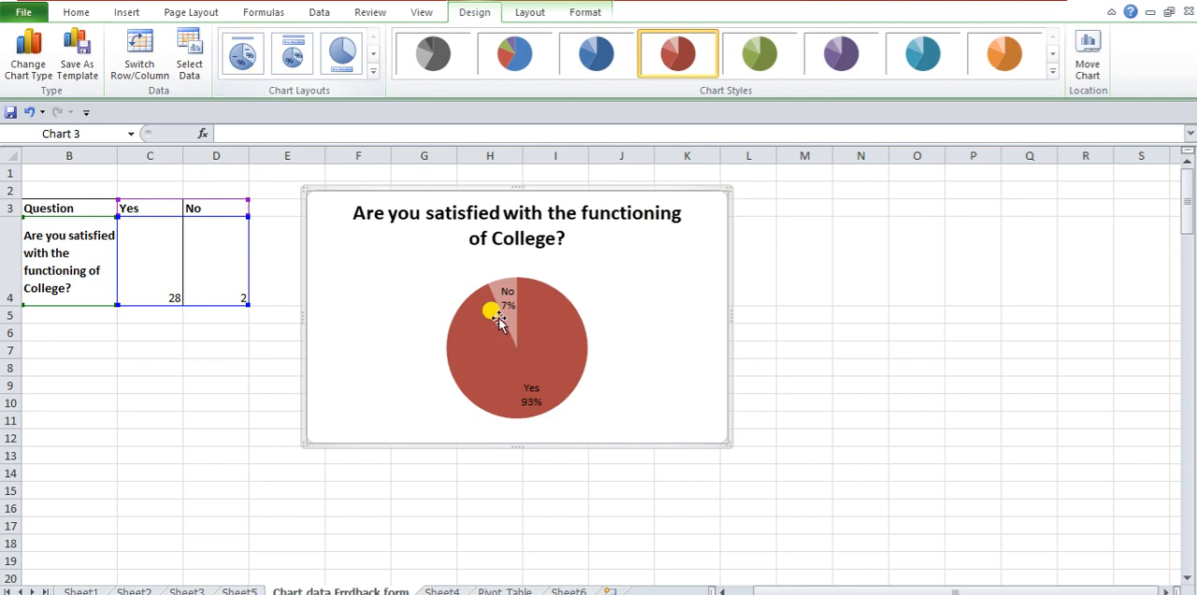
{"action": "mouse_move", "coordinate": [508, 333]}
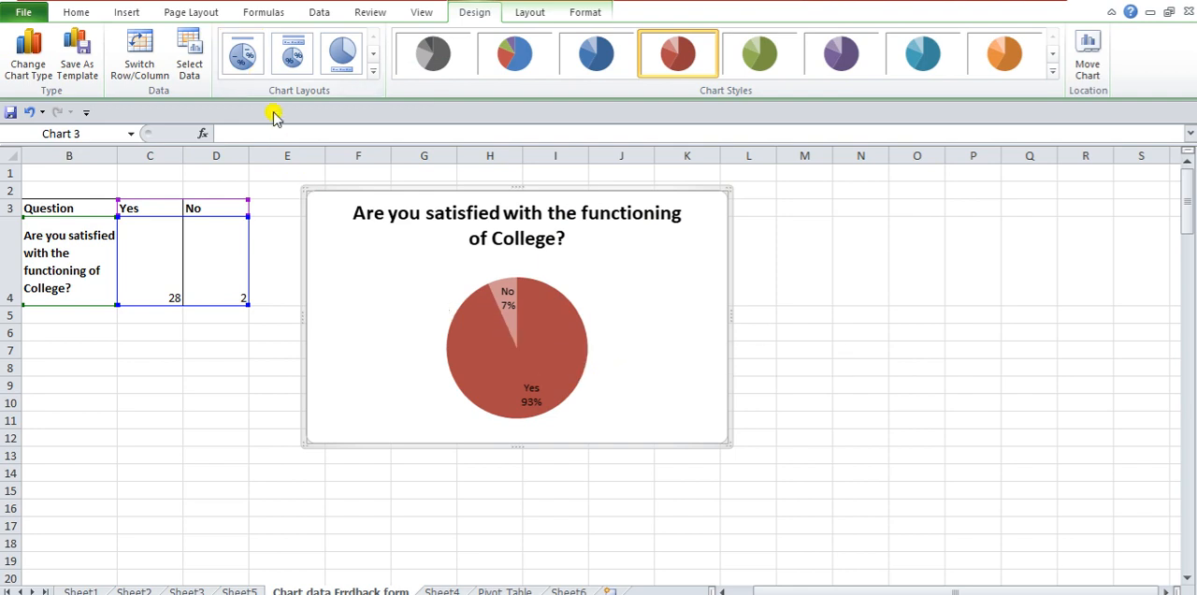
{"action": "left_click", "coordinate": [309, 66]}
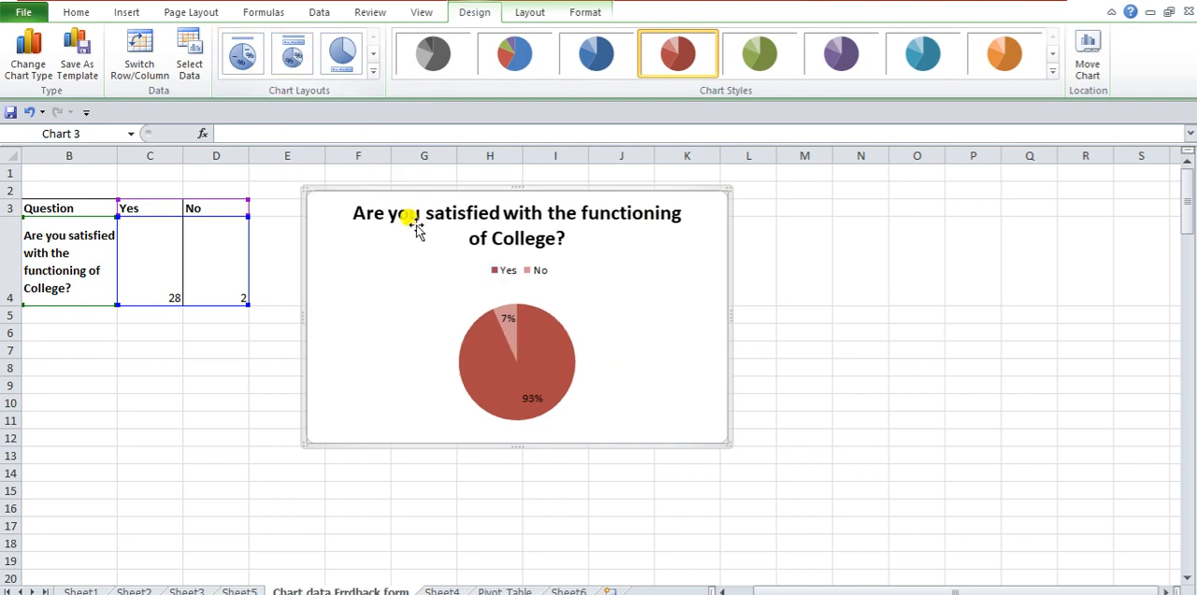
{"action": "left_click", "coordinate": [343, 53]}
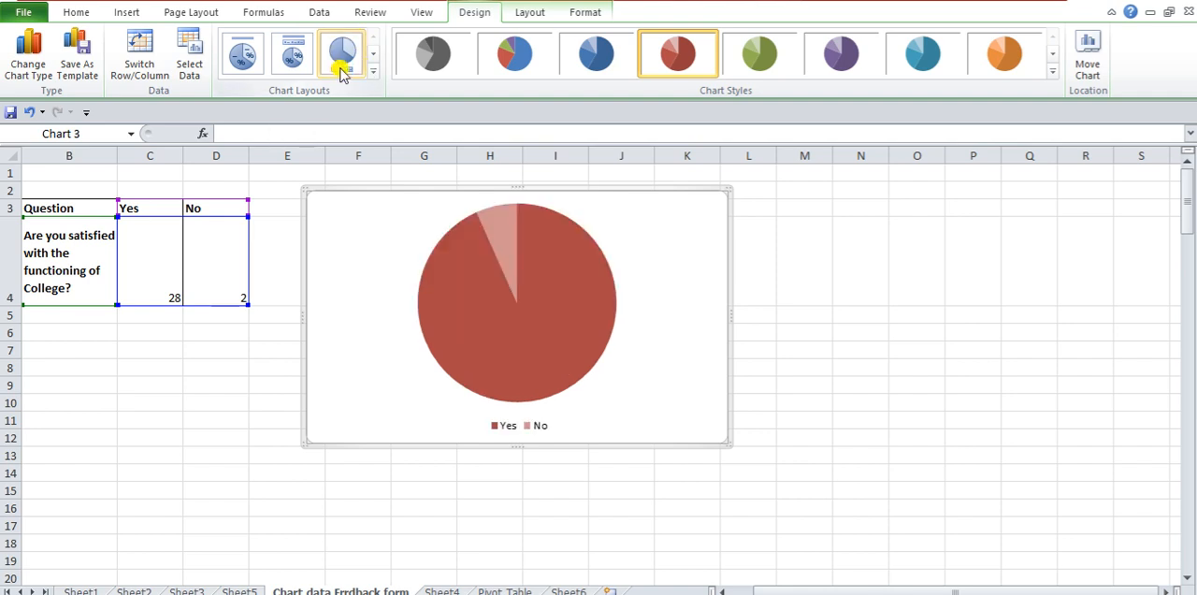
{"action": "left_click", "coordinate": [293, 56]}
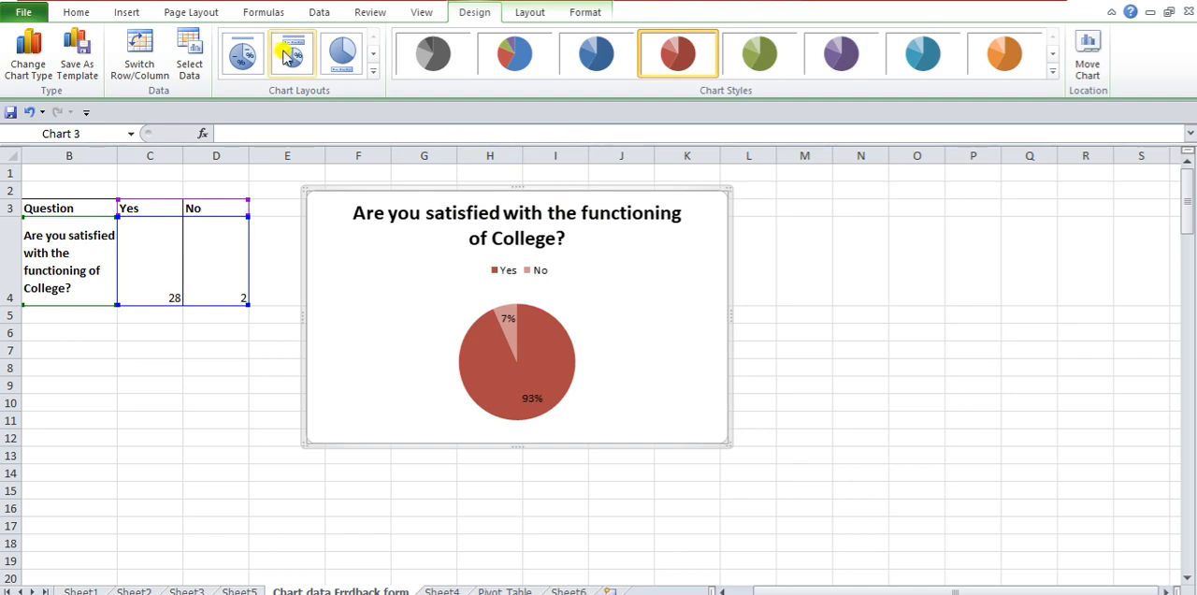
- Give the college functioning pie the layout with category names and percentages on the slices, and apply the multicoloured bevelled chart style
{"action": "left_click", "coordinate": [251, 68]}
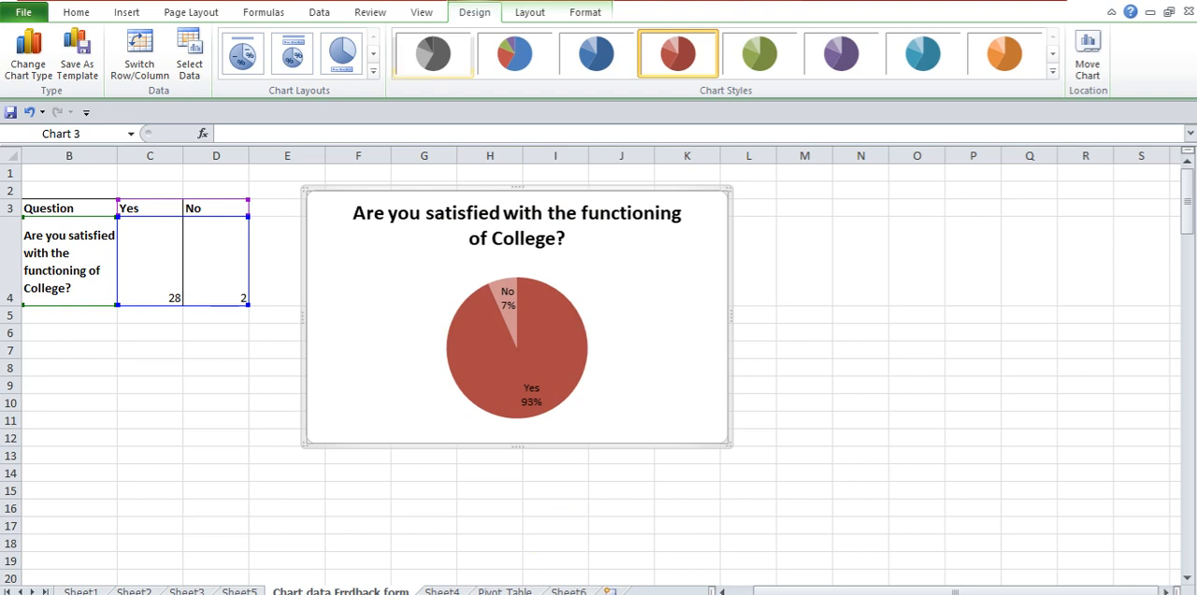
{"action": "left_click", "coordinate": [539, 14]}
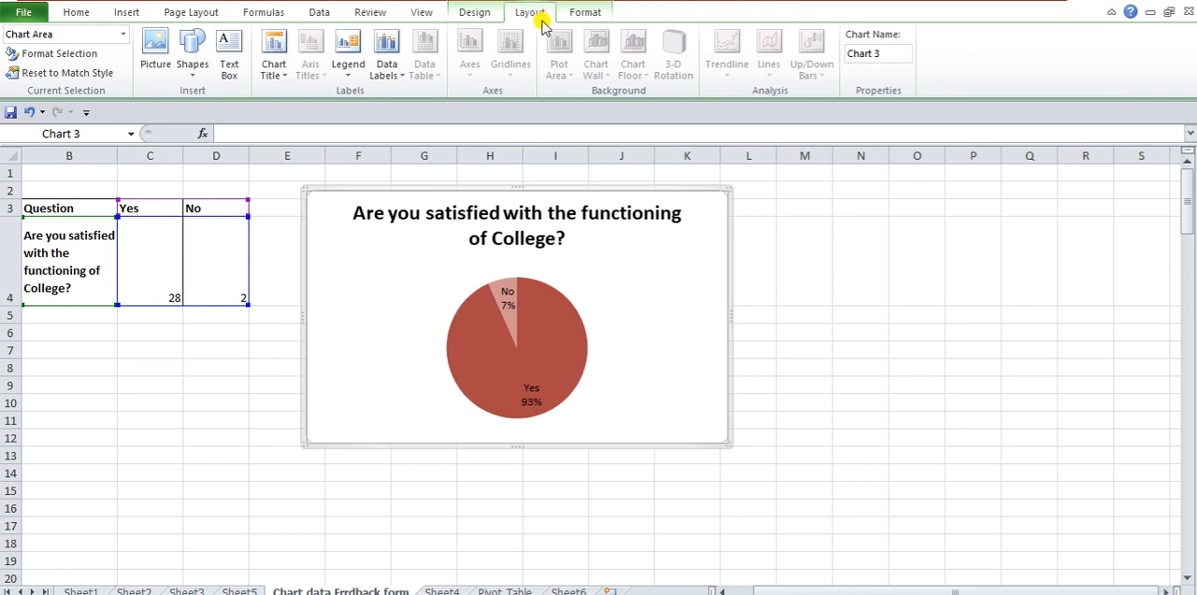
{"action": "left_click", "coordinate": [485, 14]}
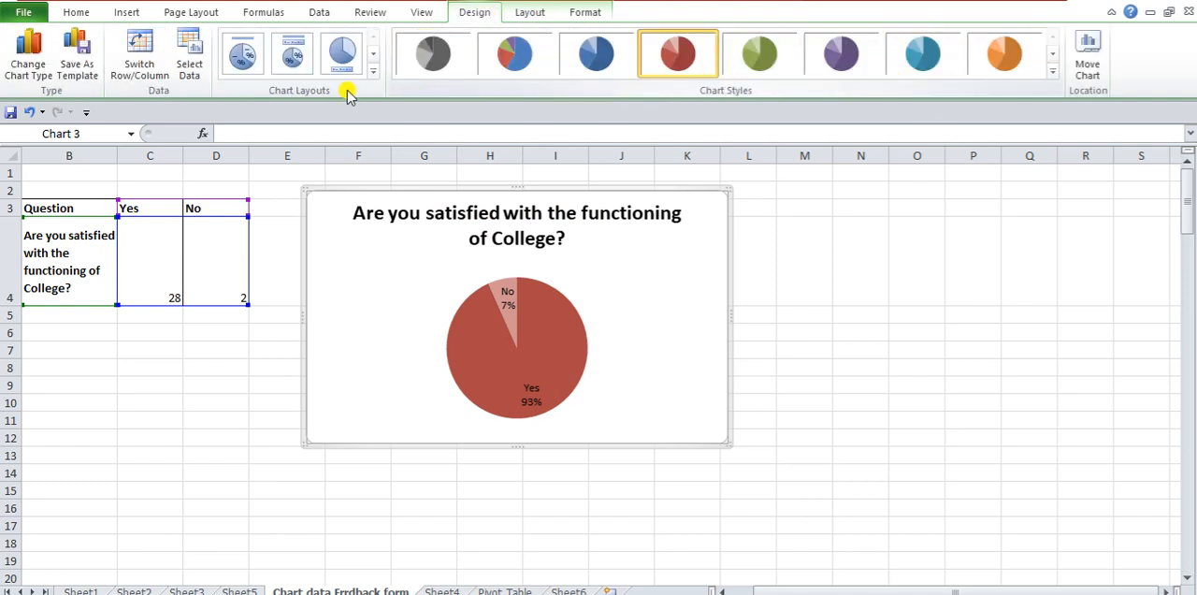
{"action": "left_click", "coordinate": [1053, 72]}
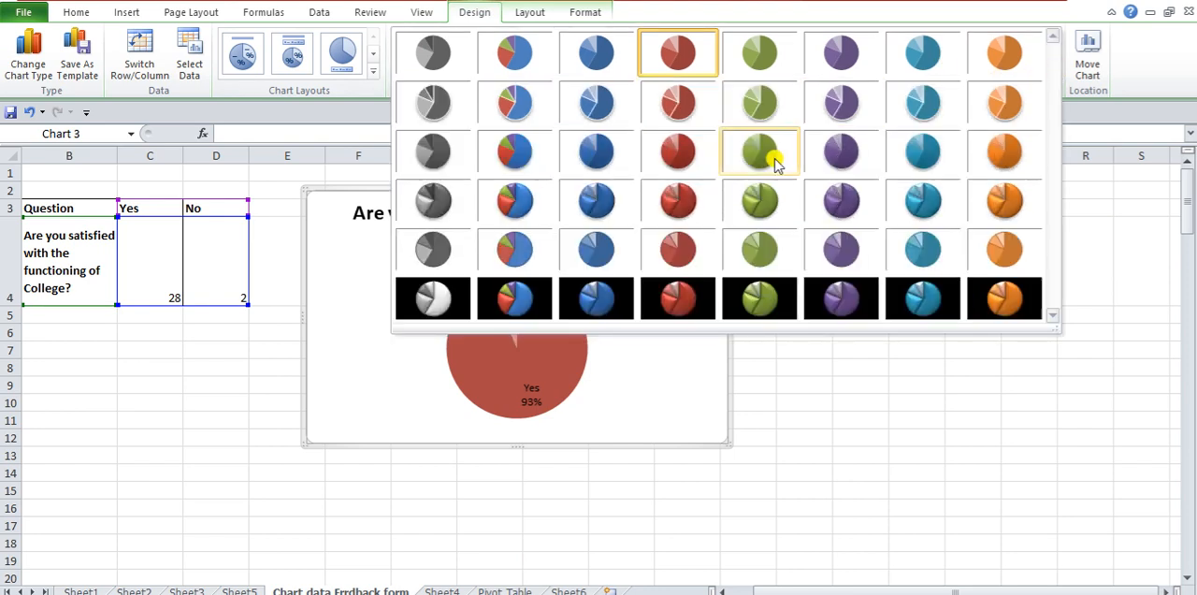
{"action": "left_click", "coordinate": [515, 199]}
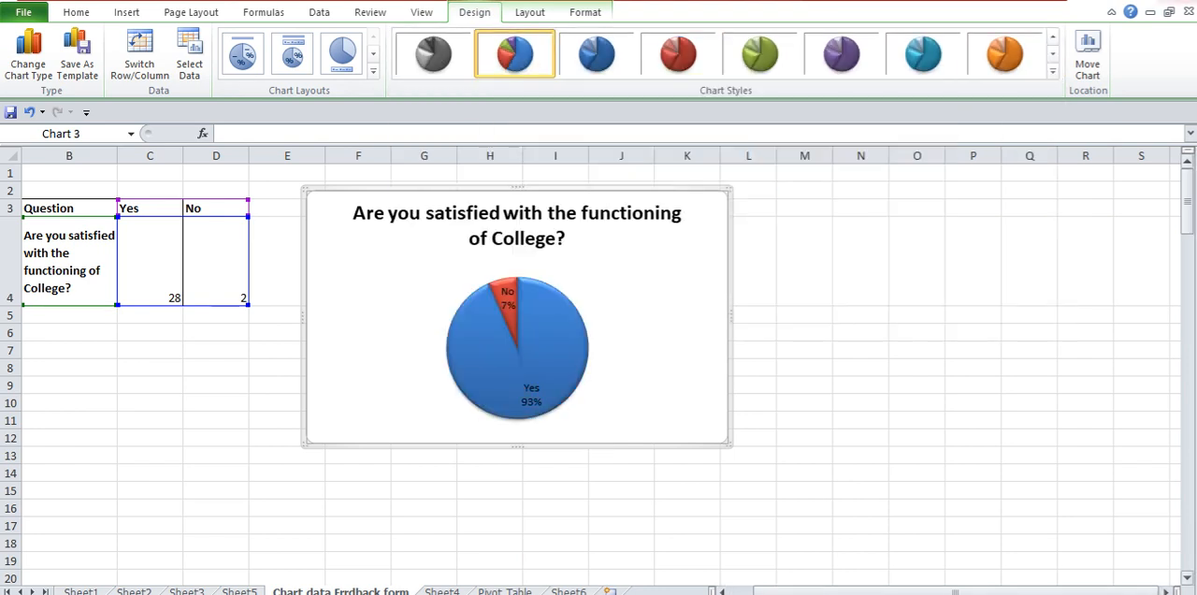
{"action": "left_click", "coordinate": [529, 15]}
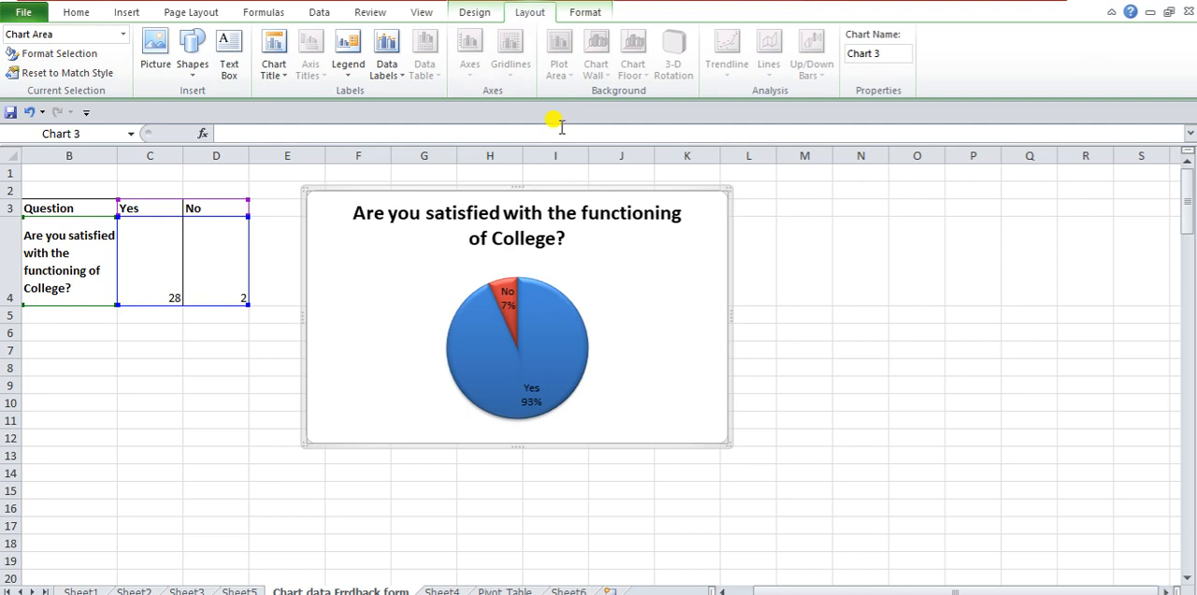
{"action": "left_click", "coordinate": [649, 247]}
{"action": "left_click", "coordinate": [634, 354]}
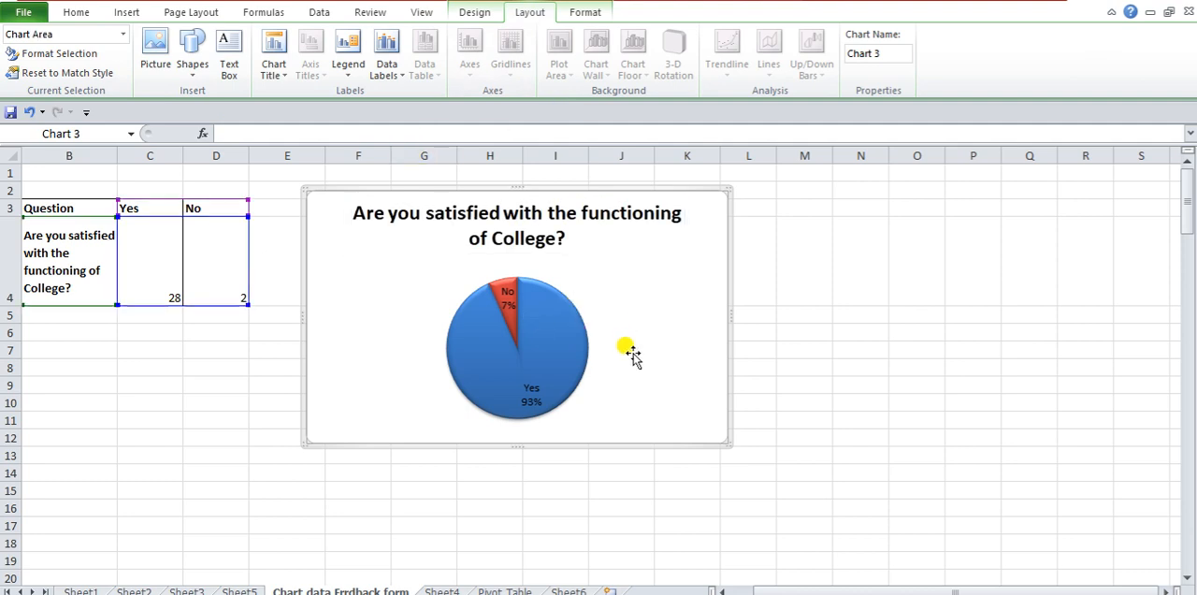
{"action": "left_click", "coordinate": [547, 370]}
- Move the stacked column chart so its upper edge sits at about row 55 and its left edge in column C
{"action": "scroll", "coordinate": [702, 392], "scroll_direction": "down", "scroll_amount": 7}
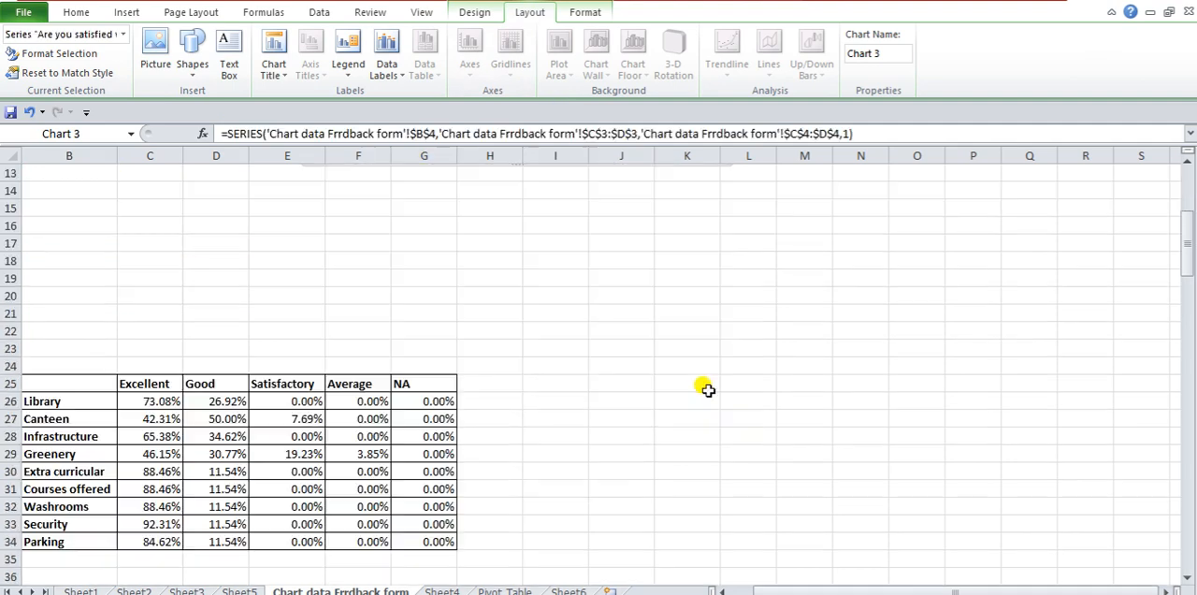
{"action": "scroll", "coordinate": [708, 386], "scroll_direction": "down", "scroll_amount": 15}
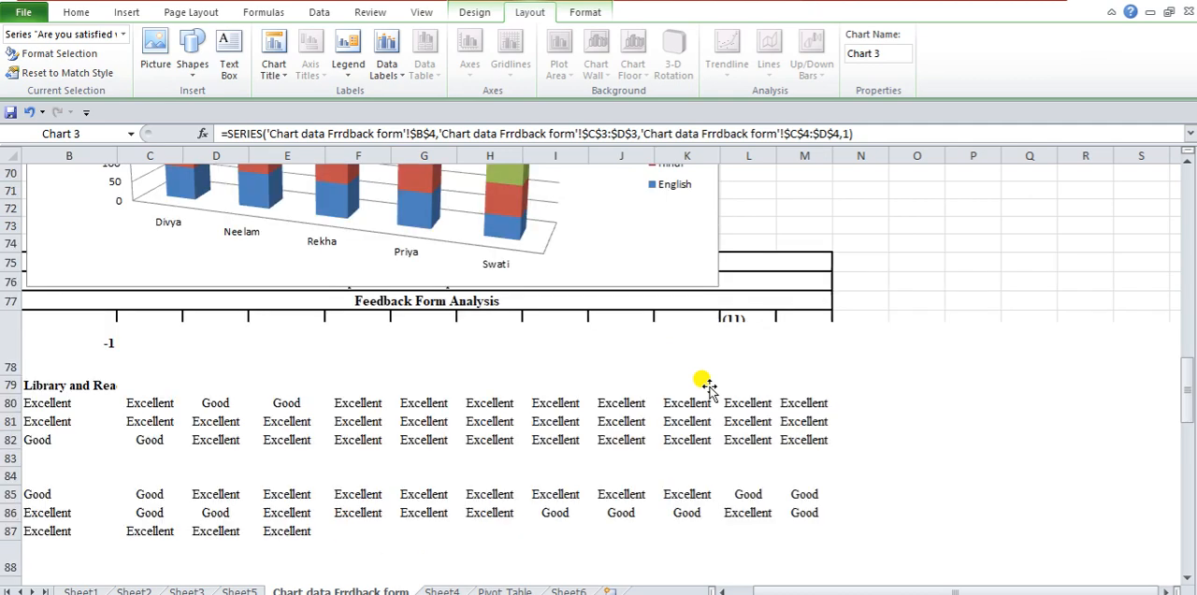
{"action": "left_click", "coordinate": [555, 240]}
{"action": "scroll", "coordinate": [796, 299], "scroll_direction": "up", "scroll_amount": 4}
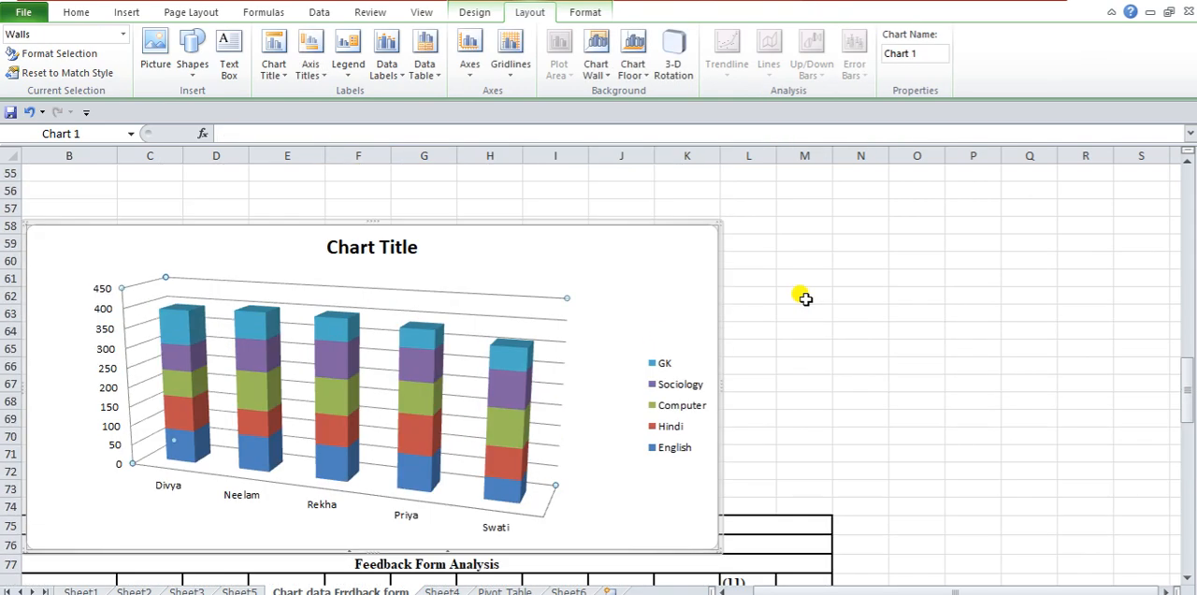
{"action": "left_click", "coordinate": [603, 305]}
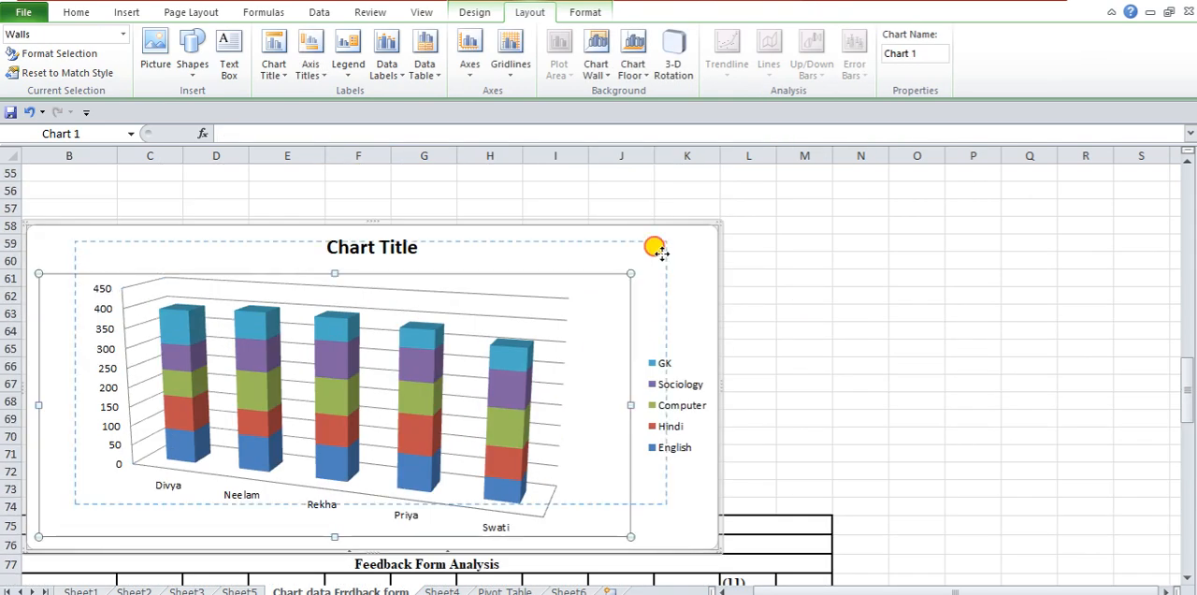
{"action": "left_click_drag", "start_coordinate": [619, 310], "coordinate": [638, 290]}
{"action": "left_click_drag", "start_coordinate": [679, 260], "coordinate": [764, 209]}
{"action": "left_click_drag", "start_coordinate": [820, 321], "coordinate": [820, 321]}
{"action": "scroll", "coordinate": [970, 350], "scroll_direction": "up", "scroll_amount": 1}
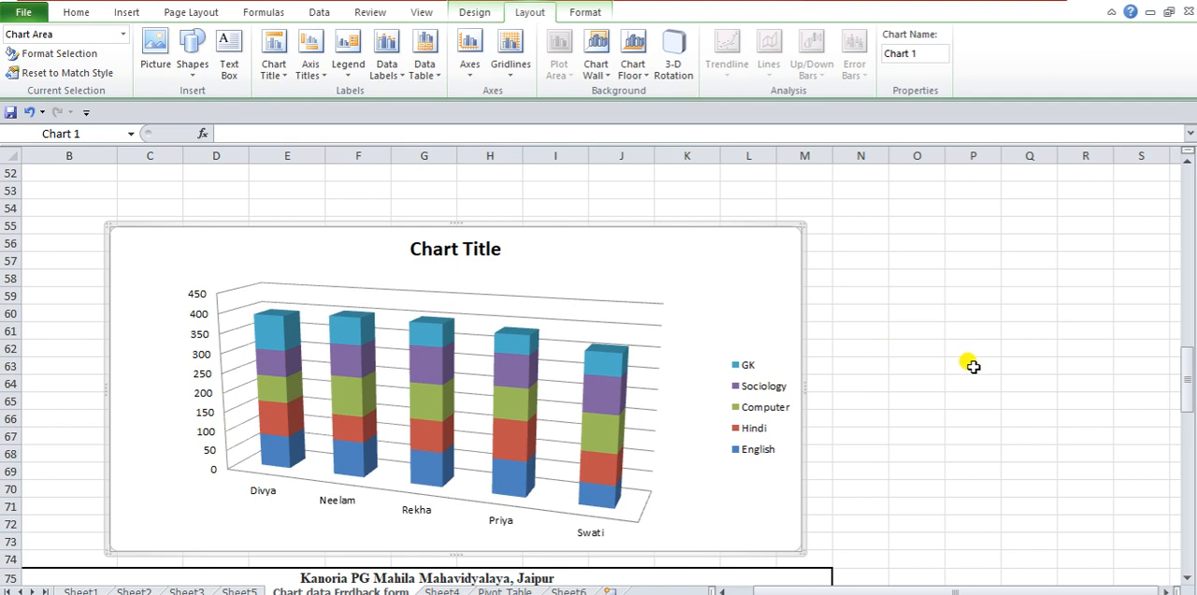
{"action": "scroll", "coordinate": [972, 365], "scroll_direction": "up", "scroll_amount": 2}
{"action": "scroll", "coordinate": [973, 365], "scroll_direction": "down", "scroll_amount": 1}
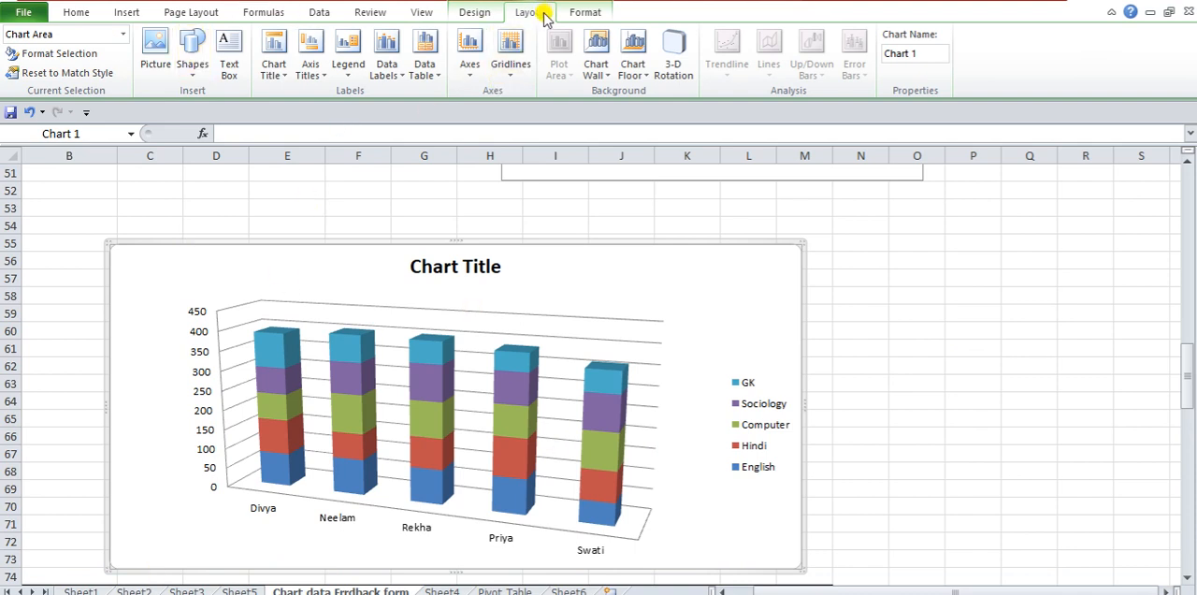
- Set the stacked column chart to show major horizontal gridlines and minor vertical gridlines
{"action": "left_click", "coordinate": [506, 56]}
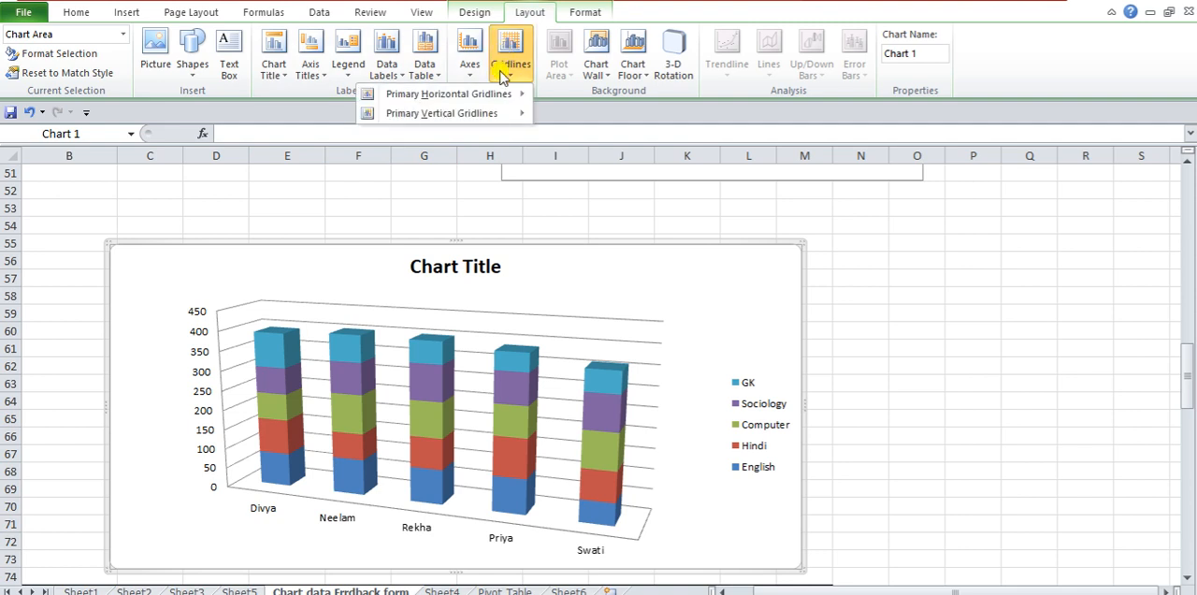
{"action": "mouse_move", "coordinate": [440, 113]}
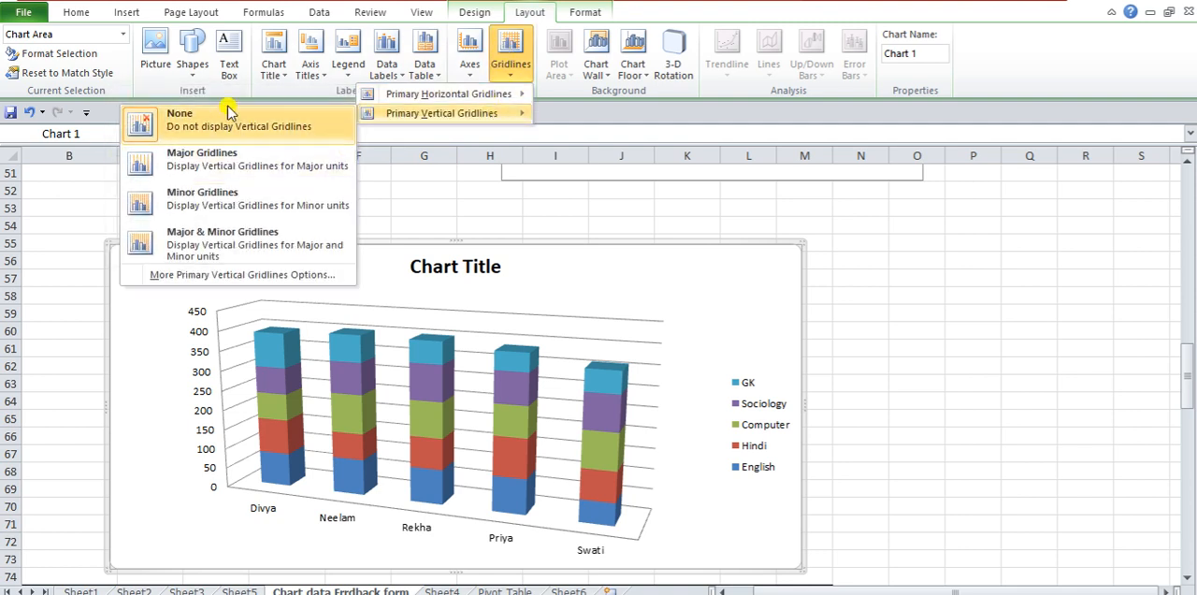
{"action": "mouse_move", "coordinate": [391, 99]}
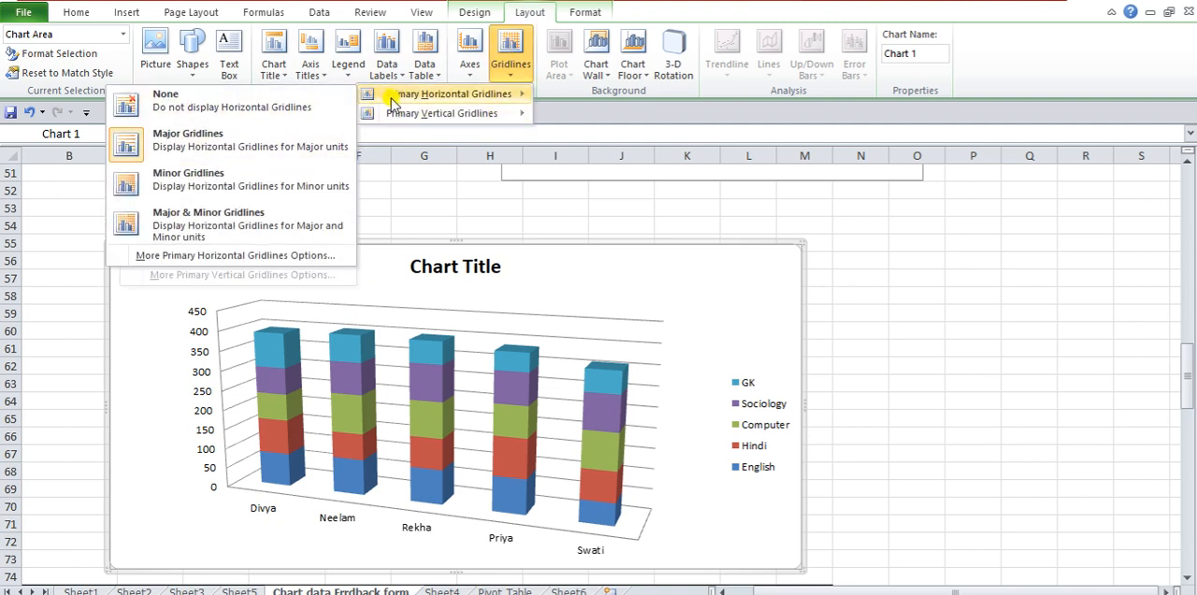
{"action": "left_click", "coordinate": [243, 143]}
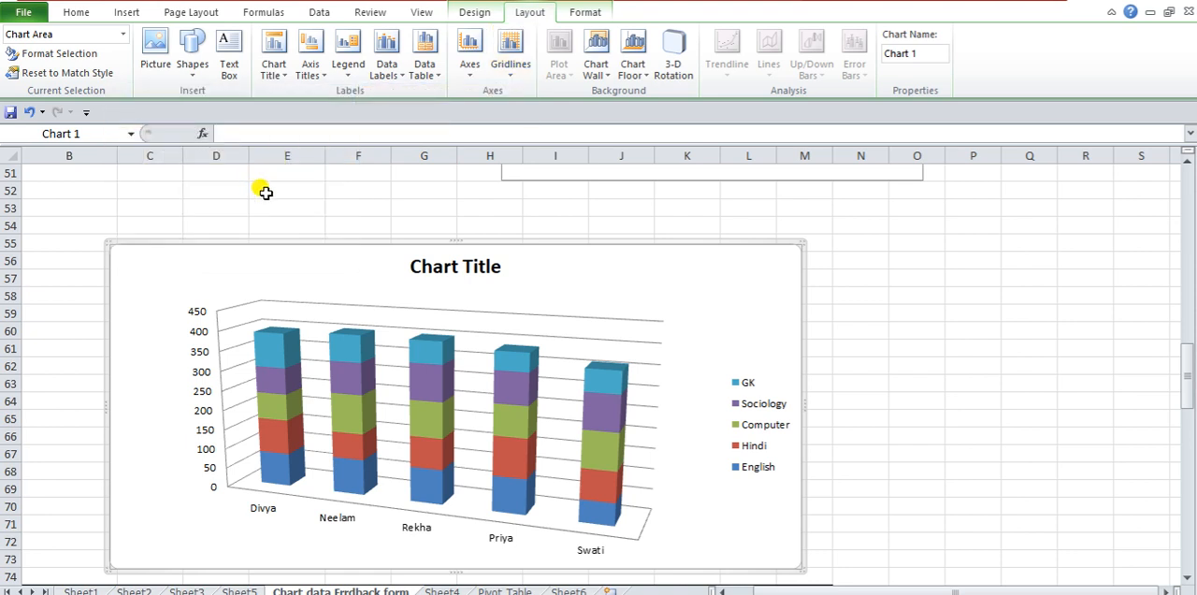
{"action": "left_click", "coordinate": [509, 51]}
{"action": "mouse_move", "coordinate": [459, 97]}
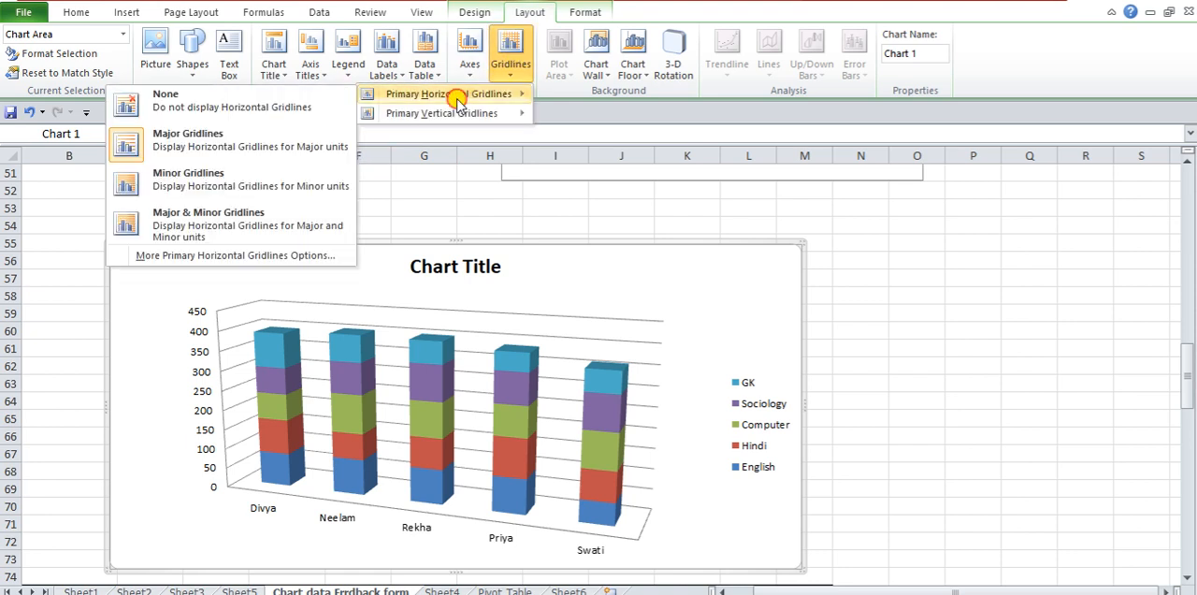
{"action": "mouse_move", "coordinate": [421, 113]}
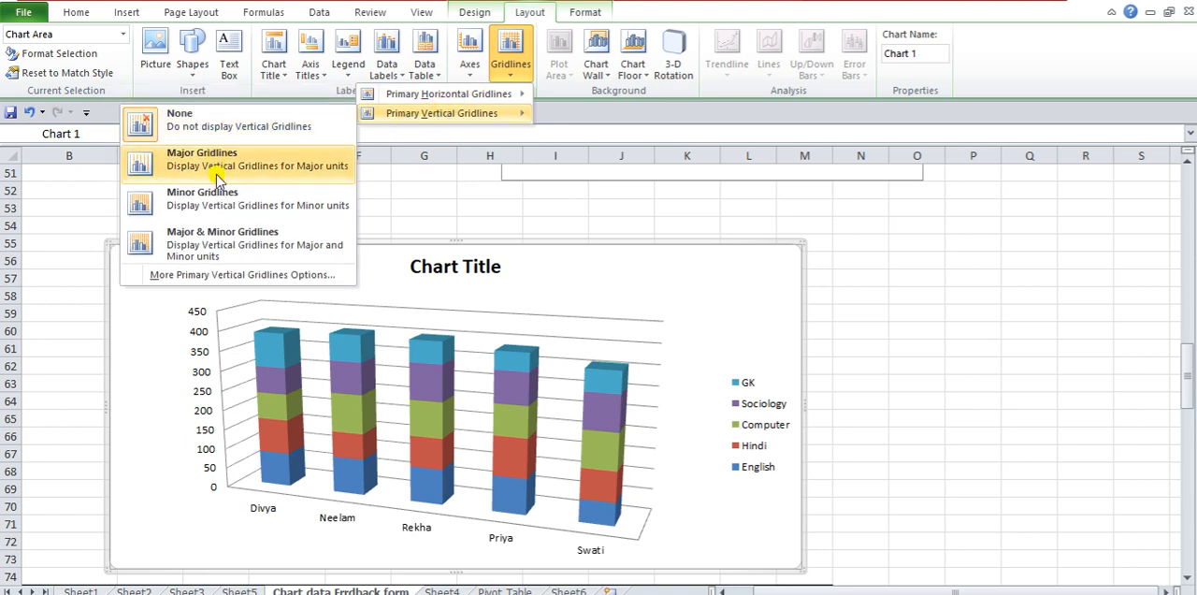
{"action": "left_click", "coordinate": [215, 191]}
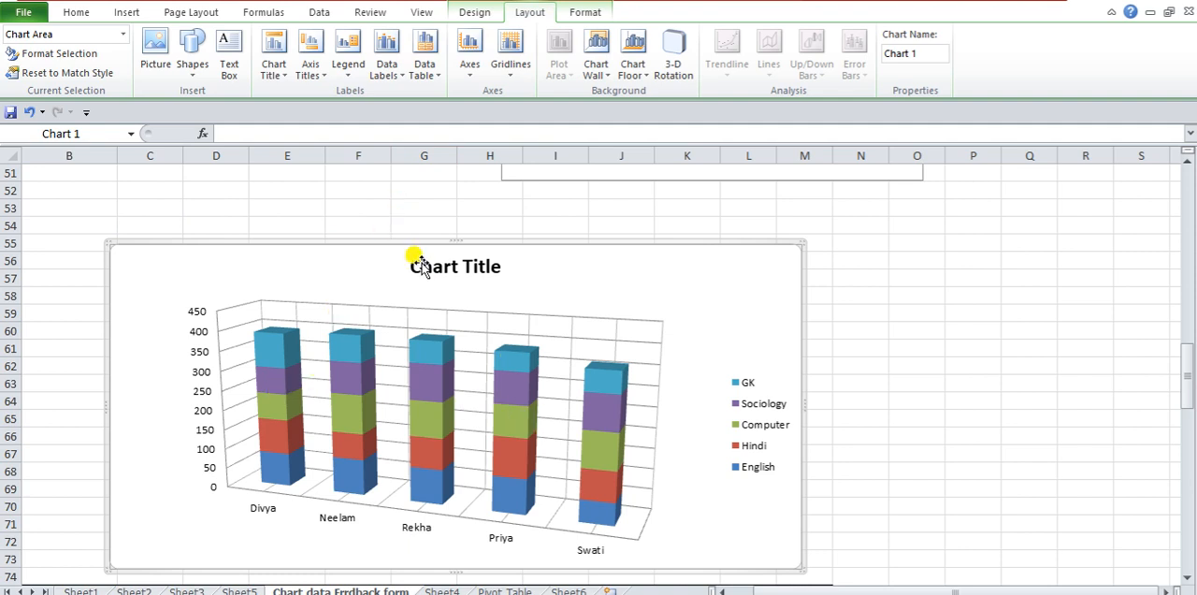
- Try the left-to-right horizontal axis on the stacked column chart, and set its primary horizontal axis to None
{"action": "left_click", "coordinate": [471, 71]}
{"action": "mouse_move", "coordinate": [438, 97]}
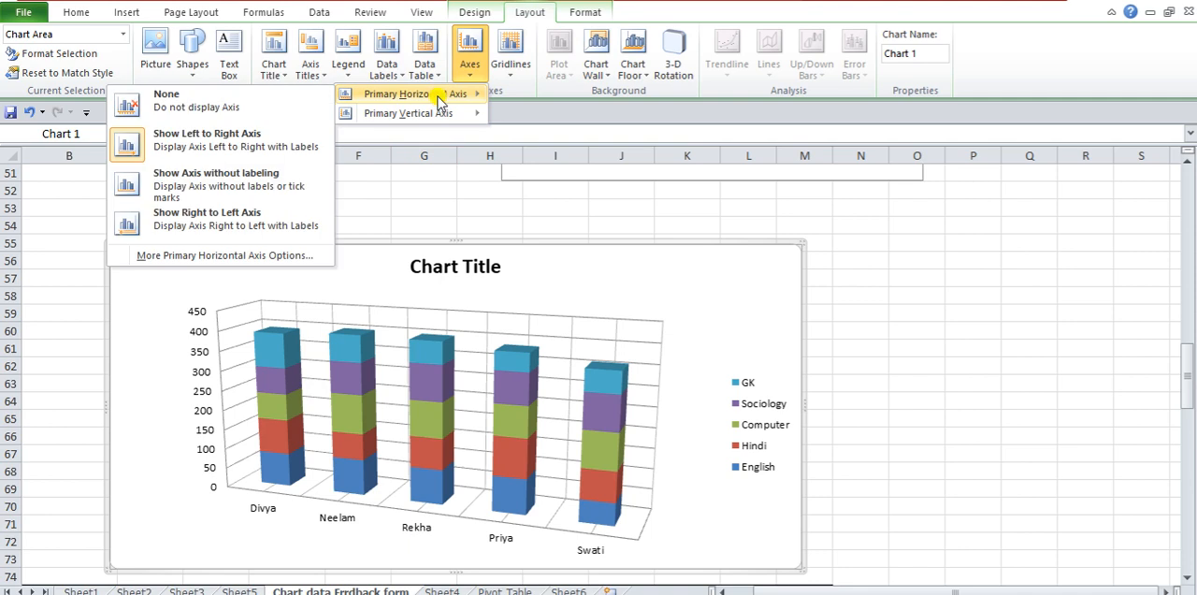
{"action": "left_click", "coordinate": [266, 137]}
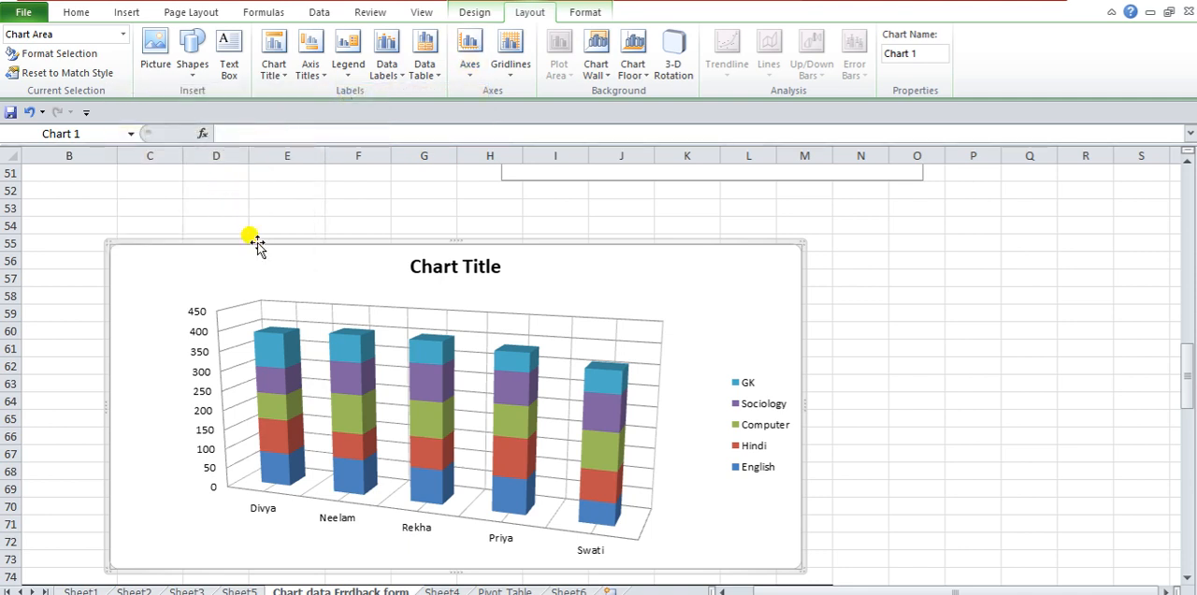
{"action": "left_click", "coordinate": [450, 82]}
{"action": "mouse_move", "coordinate": [433, 99]}
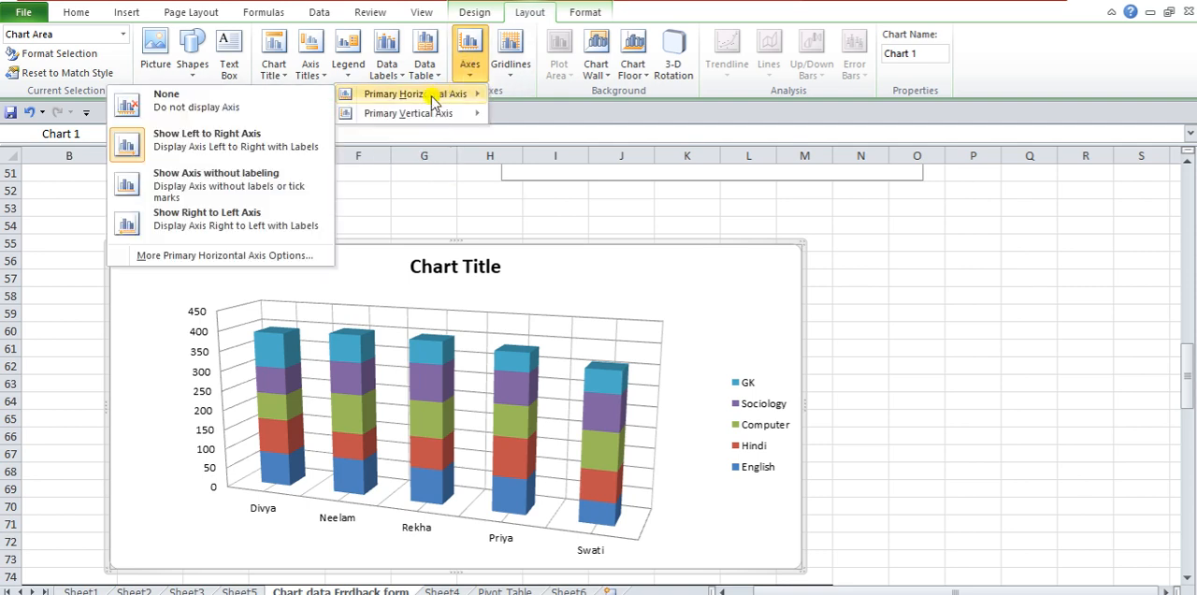
{"action": "left_click", "coordinate": [246, 108]}
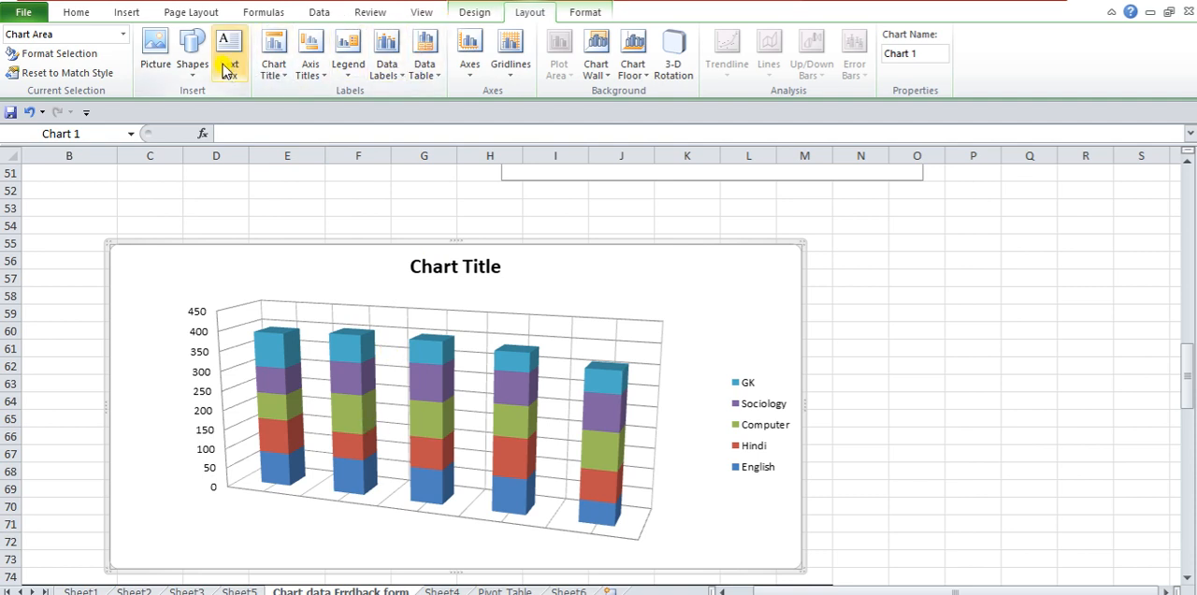
- Draw a right brace about 3.5 cm wide and 2.2 cm high near the stacked column chart's upper-right corner and delete it
{"action": "left_click", "coordinate": [158, 64]}
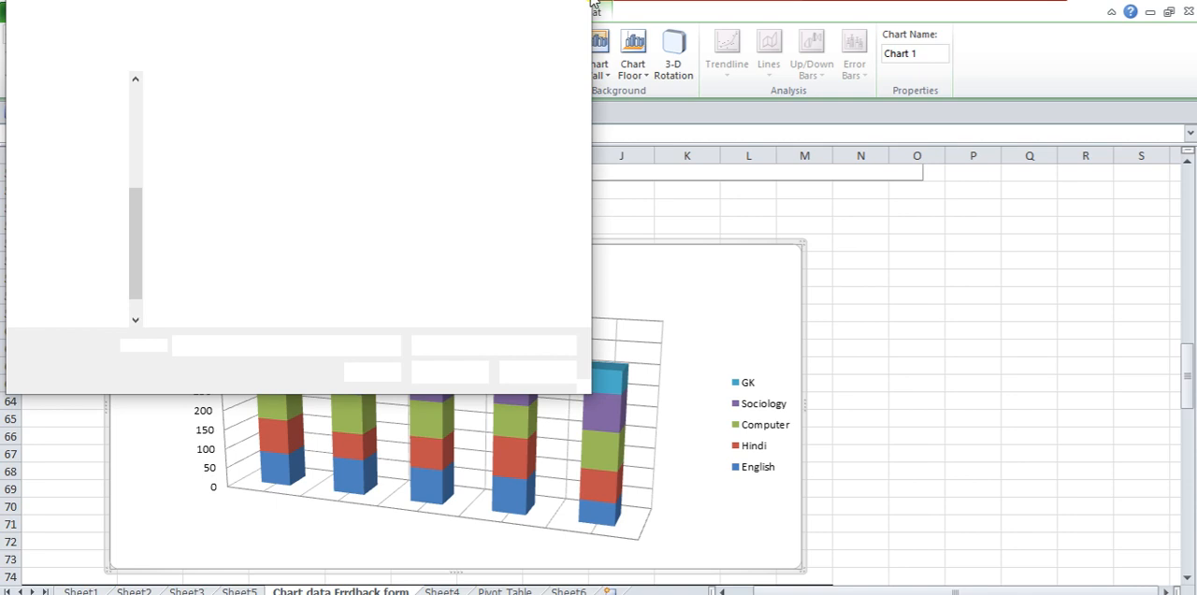
{"action": "key", "text": "Escape"}
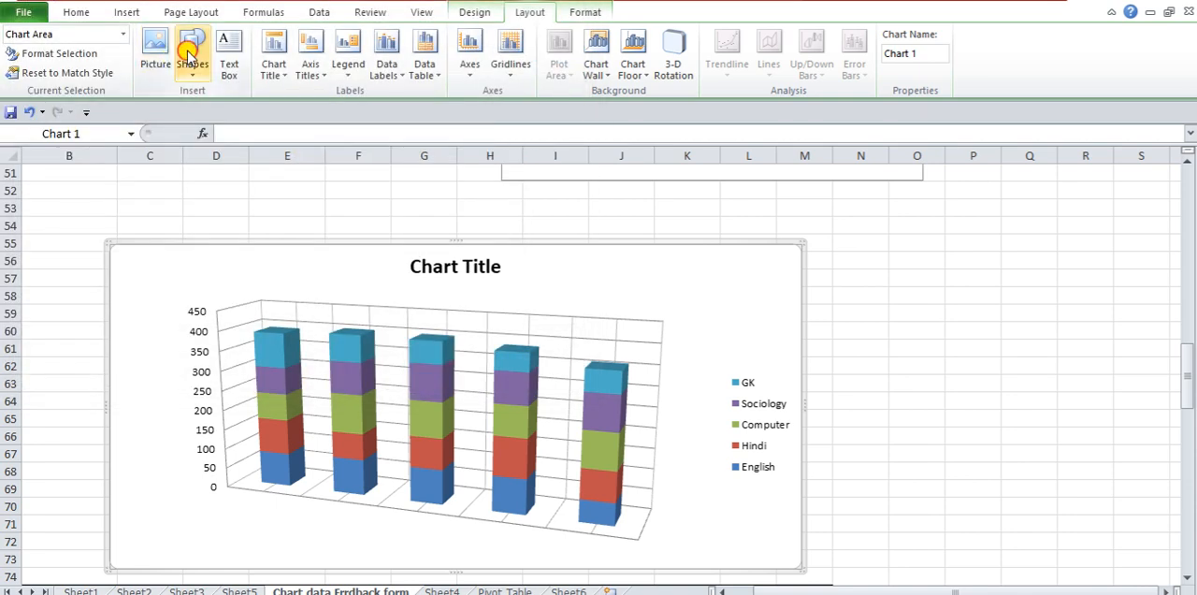
{"action": "left_click", "coordinate": [189, 56]}
{"action": "left_click", "coordinate": [83, 122]}
{"action": "left_click_drag", "start_coordinate": [599, 269], "coordinate": [730, 341]}
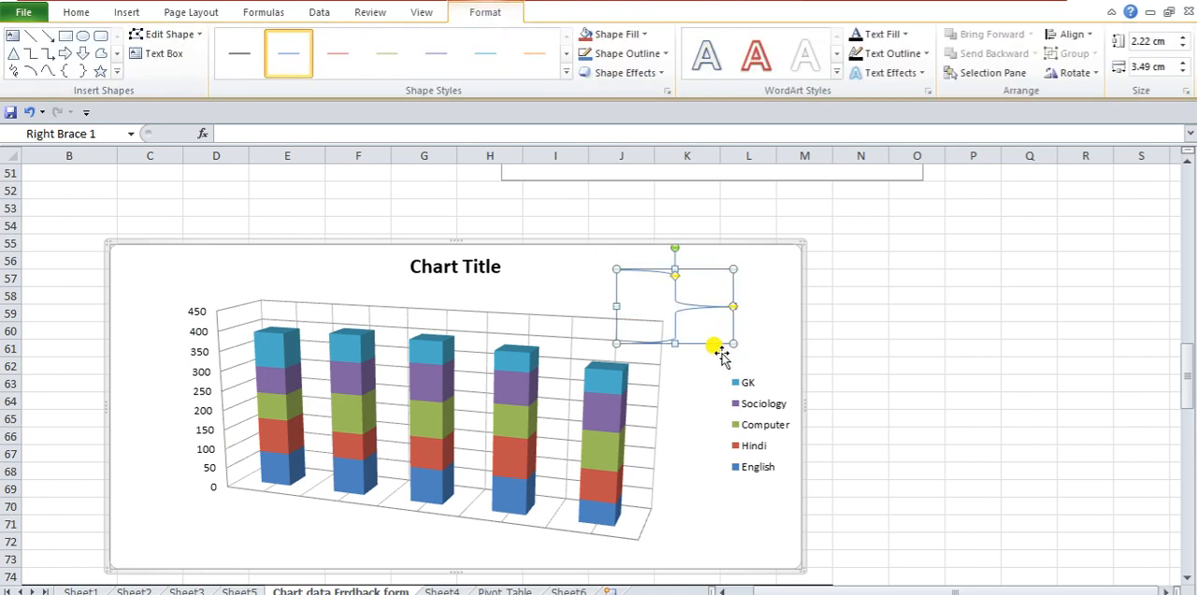
{"action": "left_click", "coordinate": [788, 316]}
{"action": "key", "text": "Delete"}
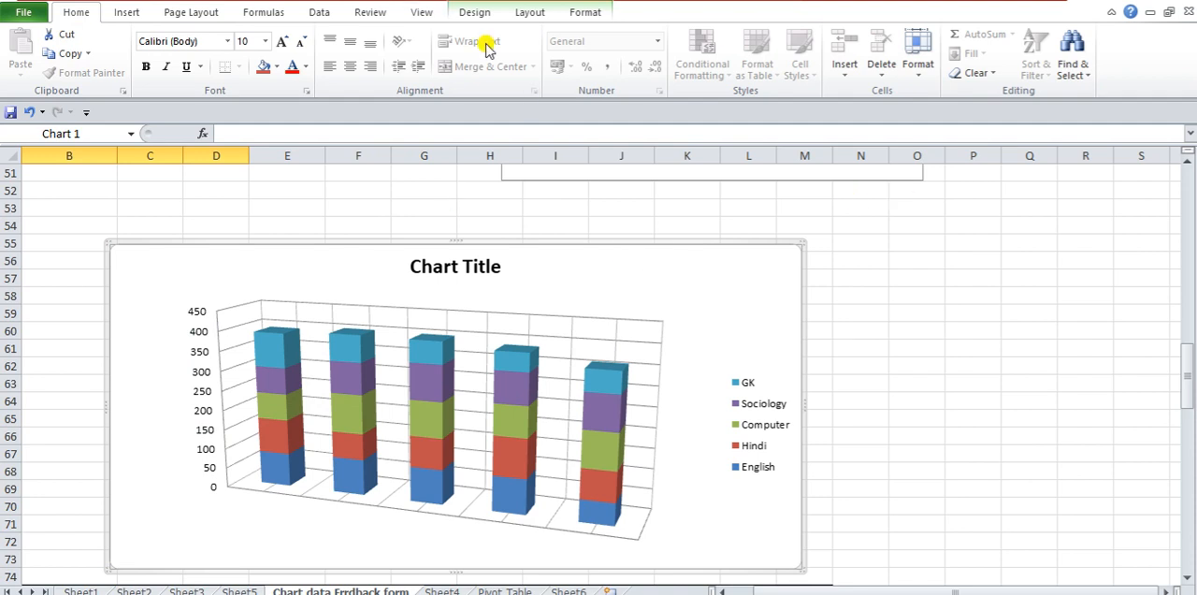
- Bring up the shape and text formatting options for the stacked column chart
{"action": "left_click", "coordinate": [587, 12]}
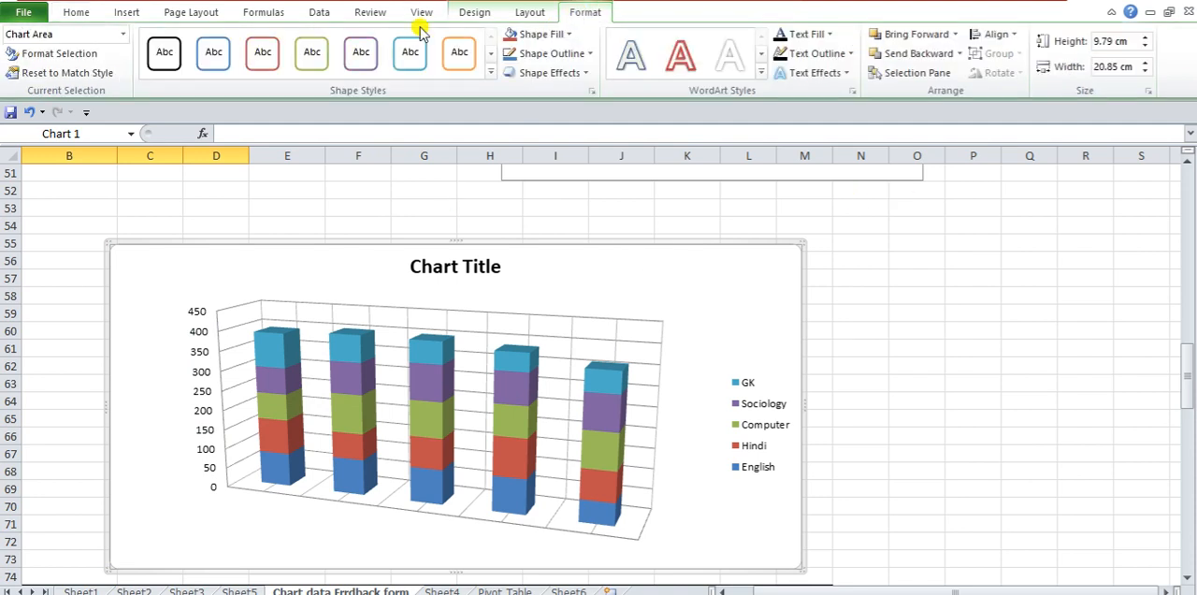